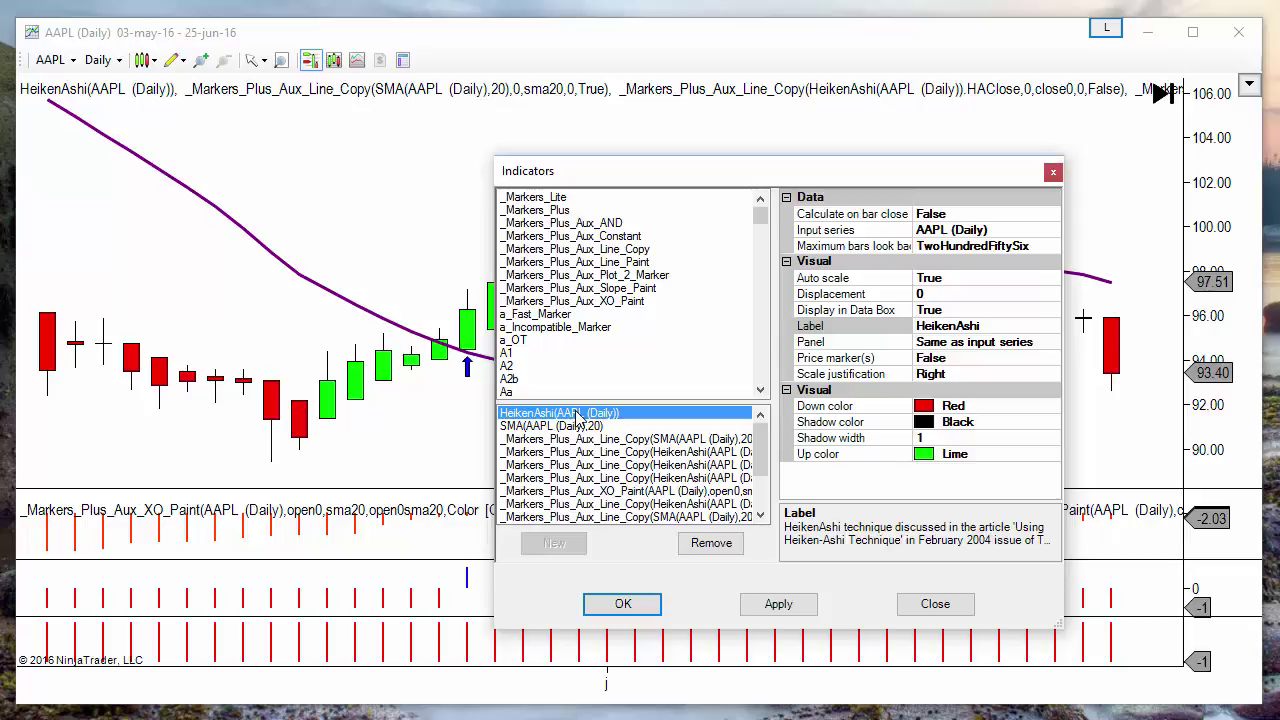
Inspect the auxiliary line name of the first HeikenAshi line copy (close0) and open its input series selection
left_click(608, 452)
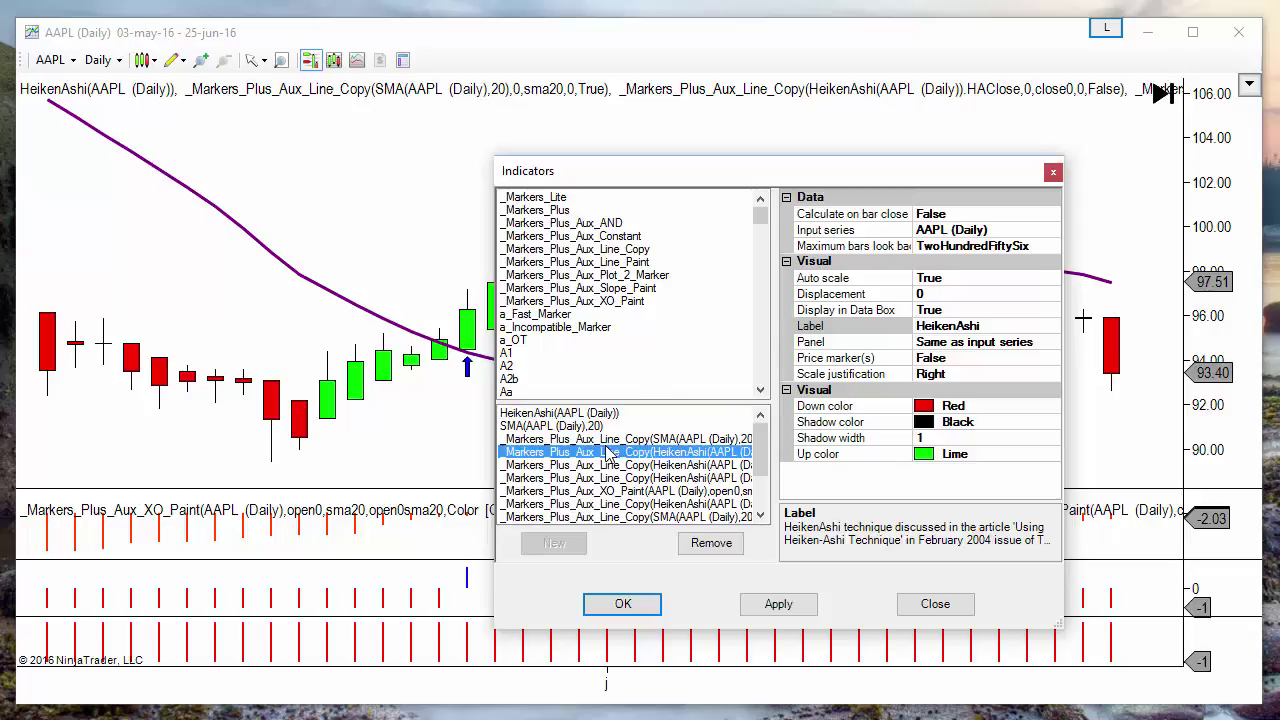
left_click(980, 231)
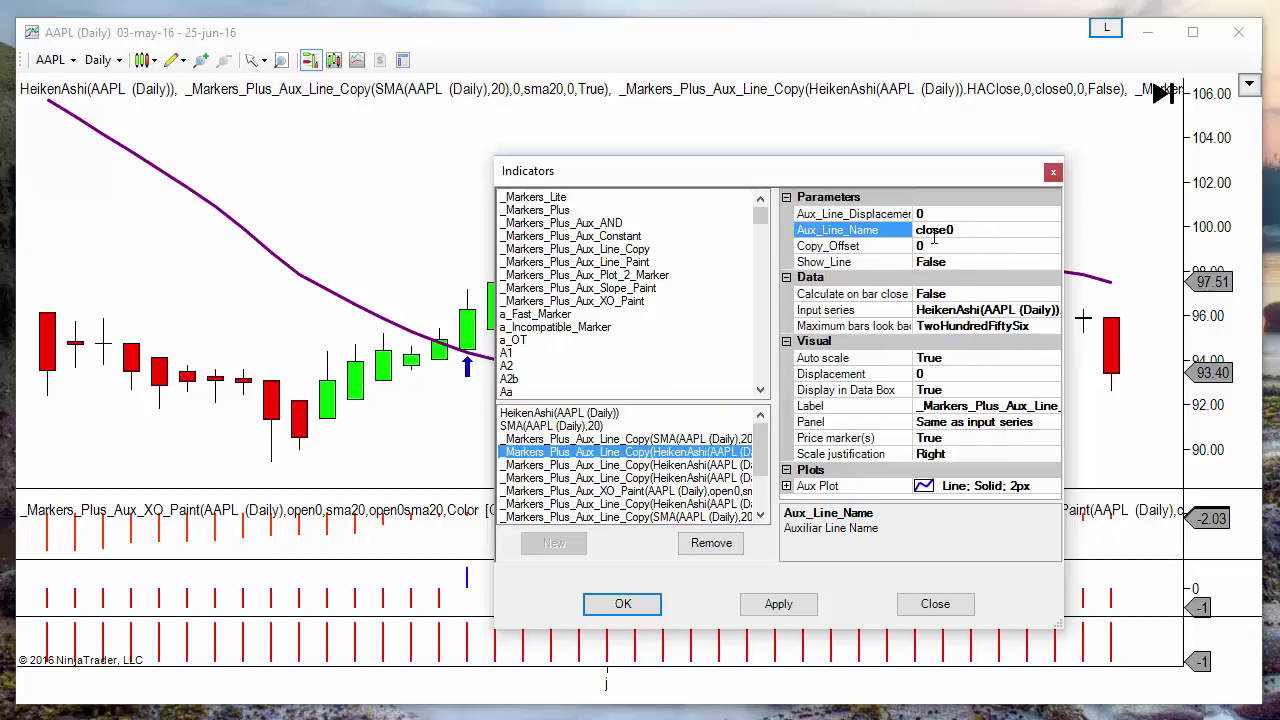
double_click(934, 232)
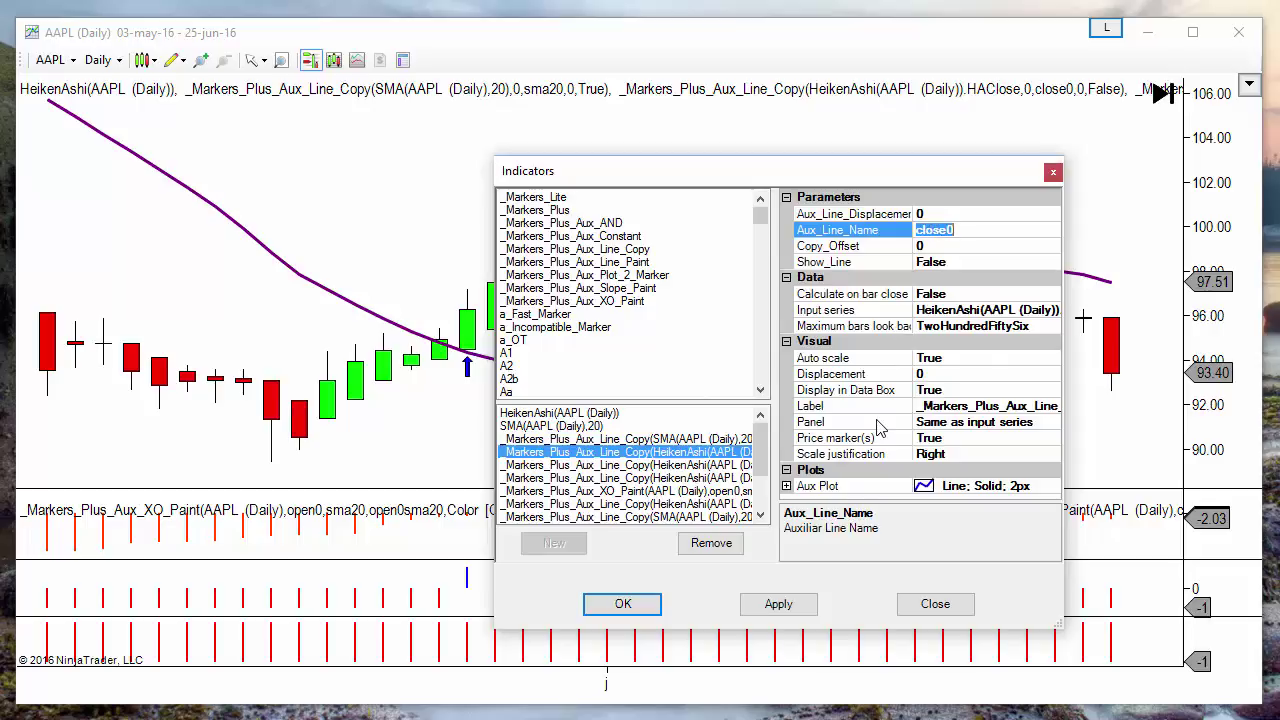
left_click(945, 311)
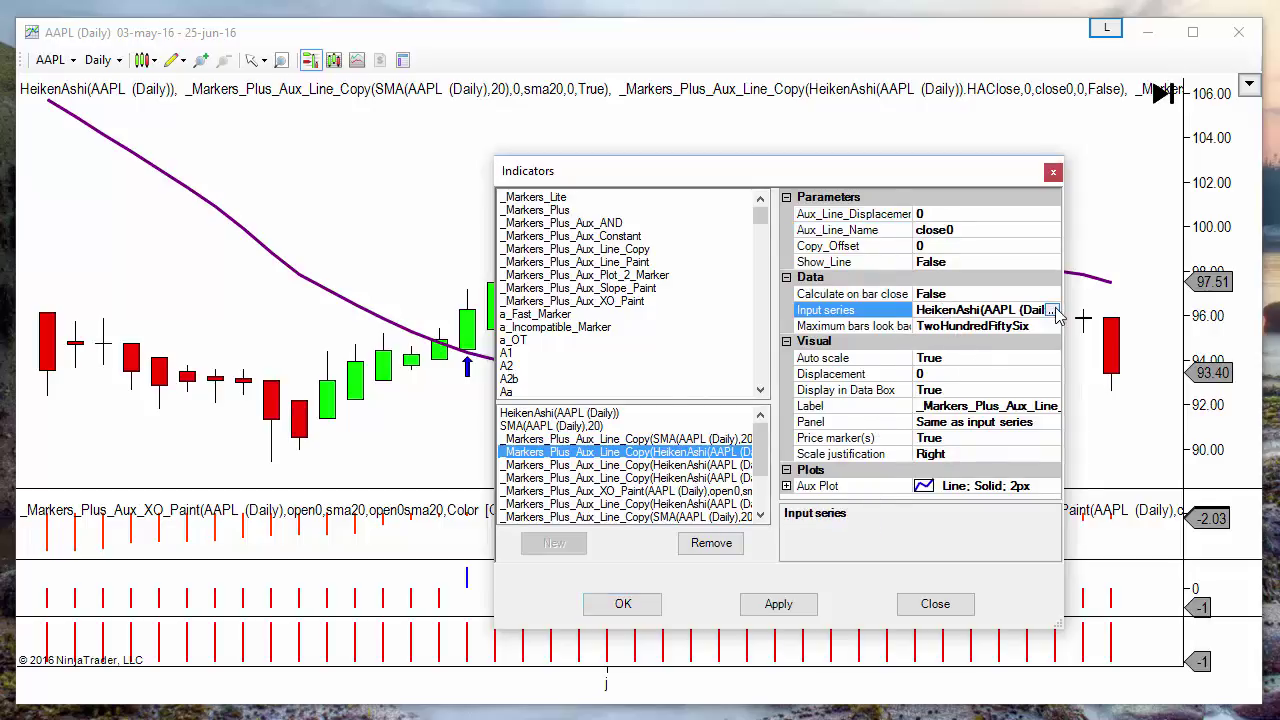
left_click(1052, 311)
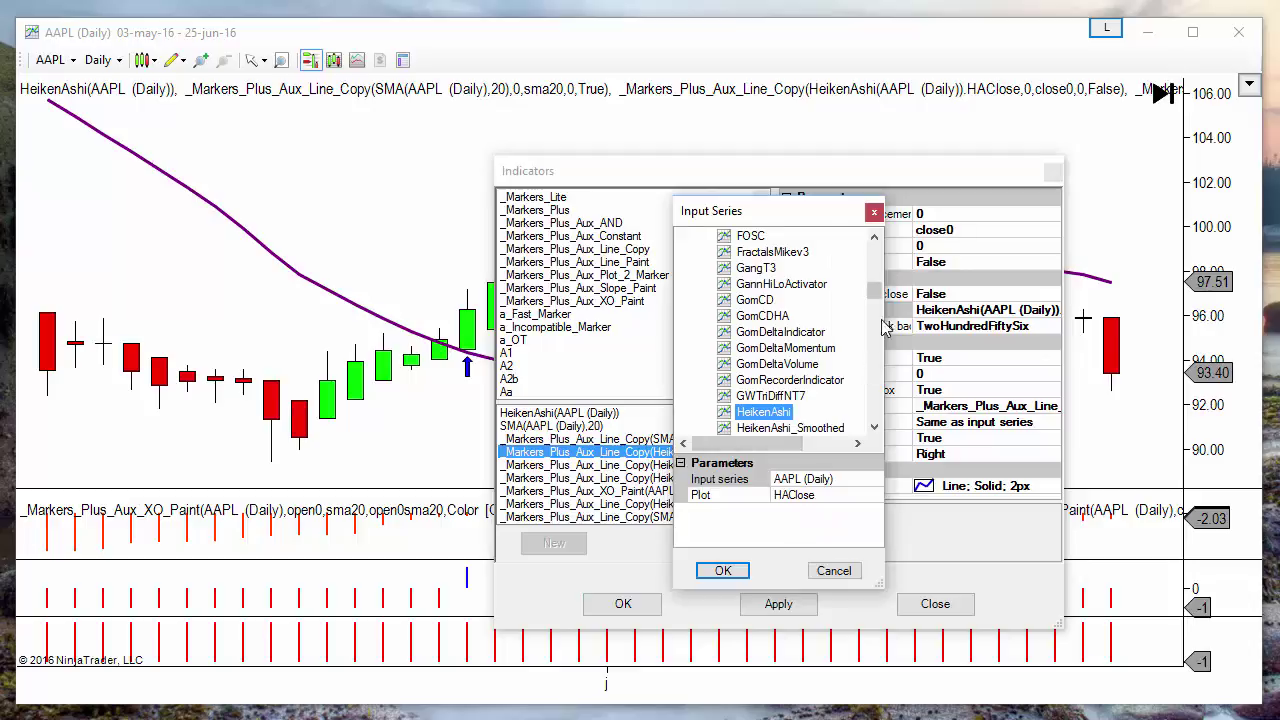
Browse the AAPL (Daily) price series available as input and select Close
left_click_drag(875, 290, 878, 240)
left_click(686, 236)
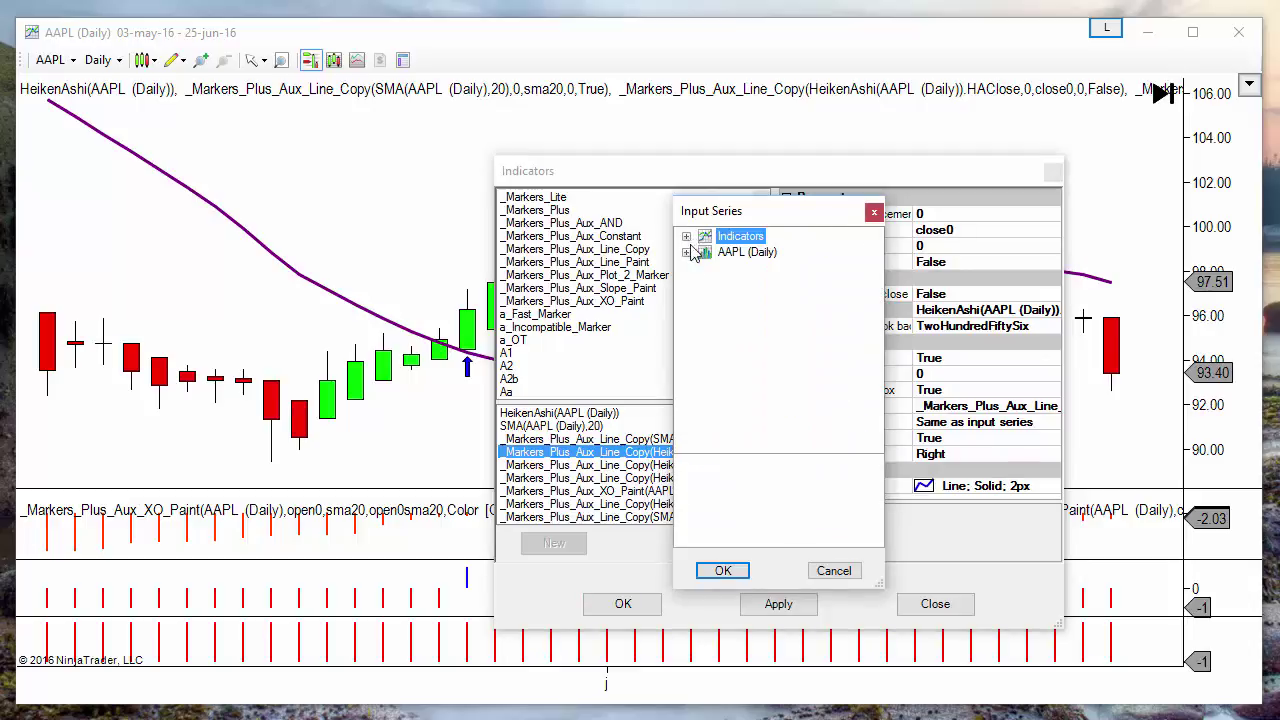
left_click(686, 252)
left_click(748, 268)
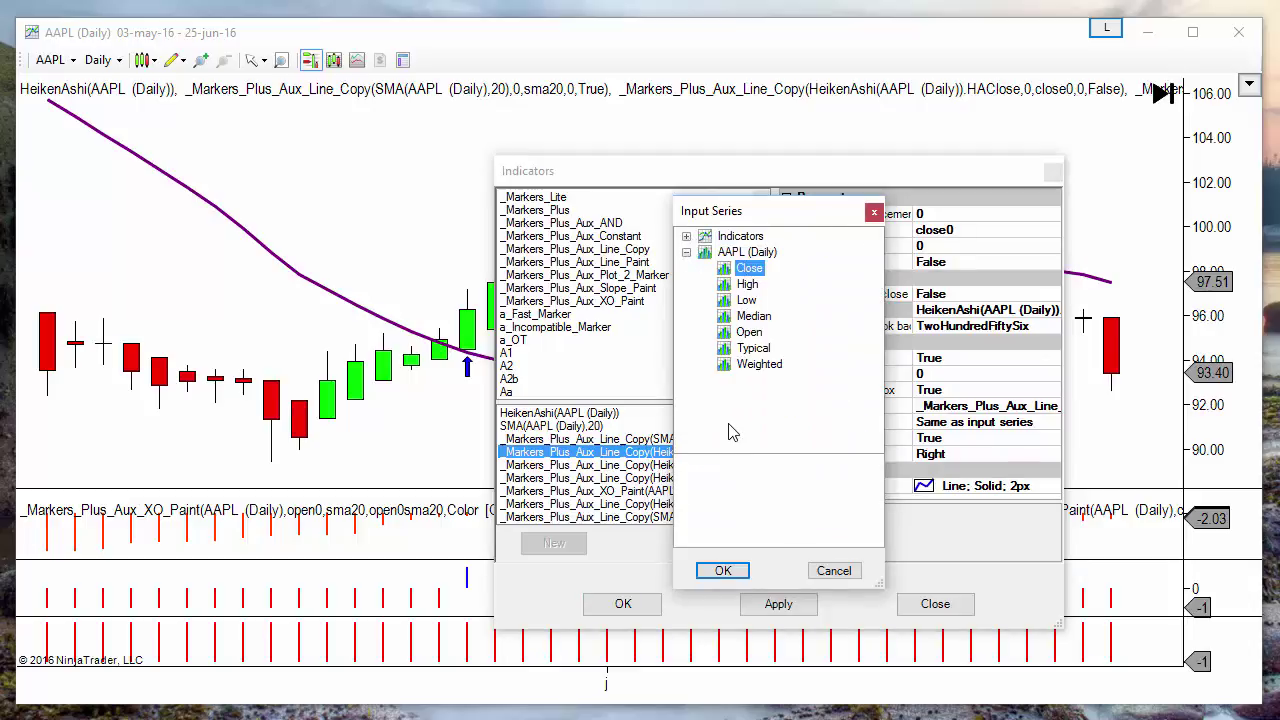
Examine the HeikenAshi indicator's plot options as input series, pick HAClose, and cancel the selection
left_click(686, 236)
left_click(747, 270)
key("h")
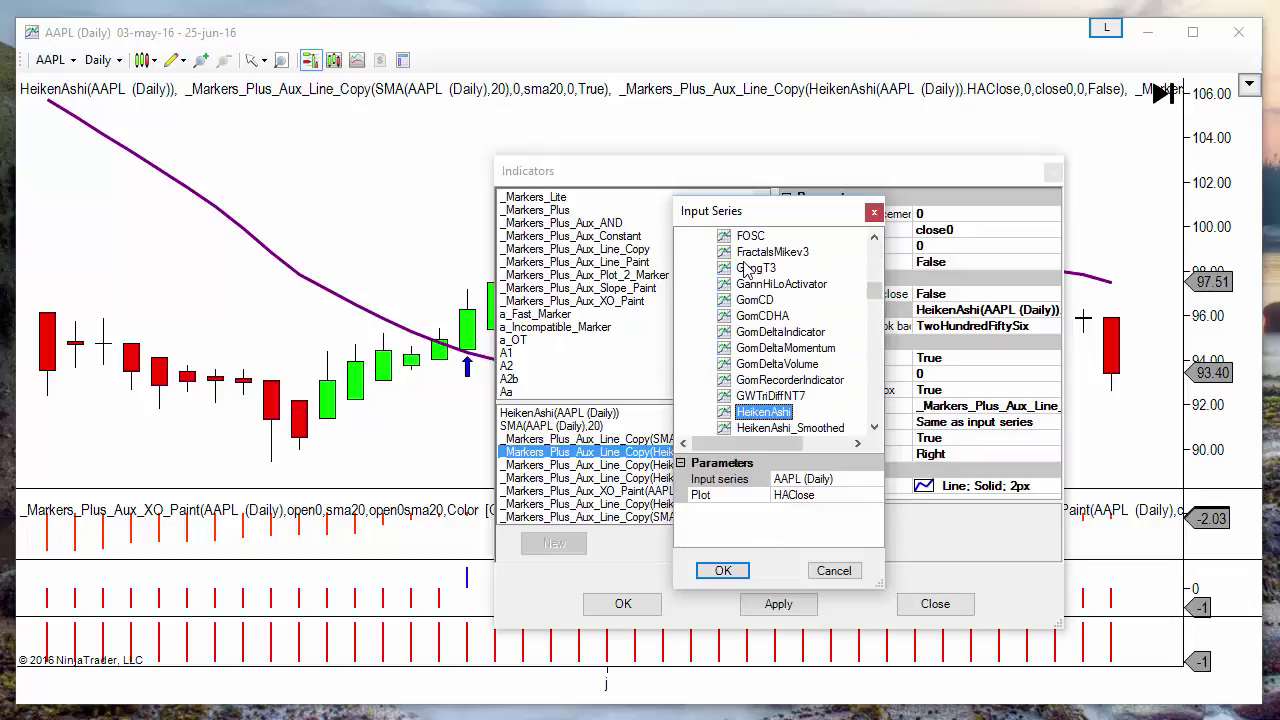
left_click(840, 494)
left_click(765, 413)
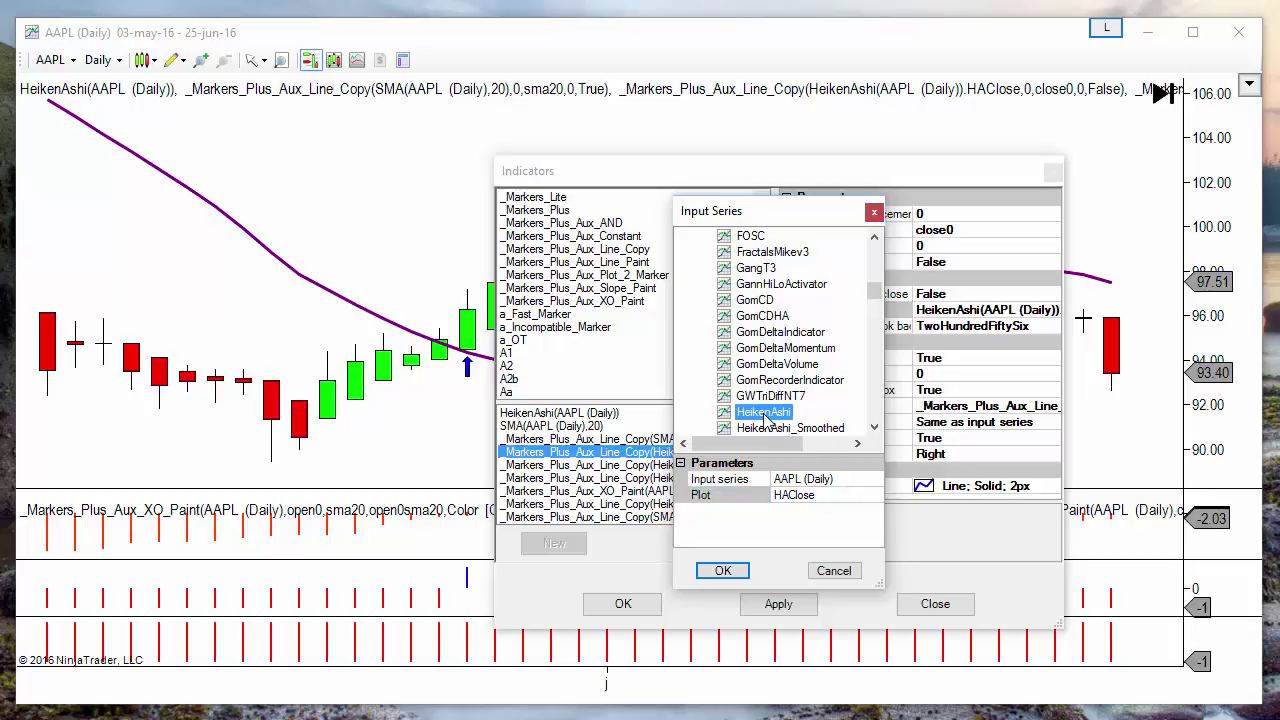
left_click(873, 500)
left_click(874, 499)
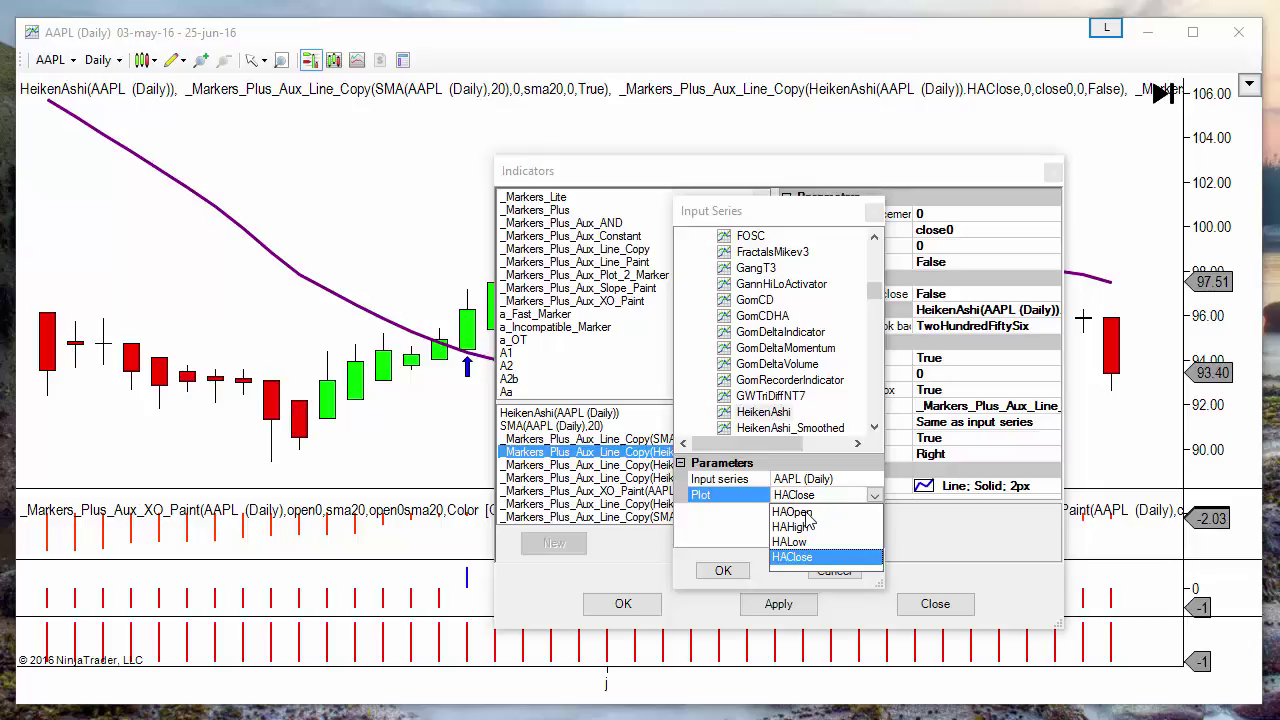
left_click(798, 557)
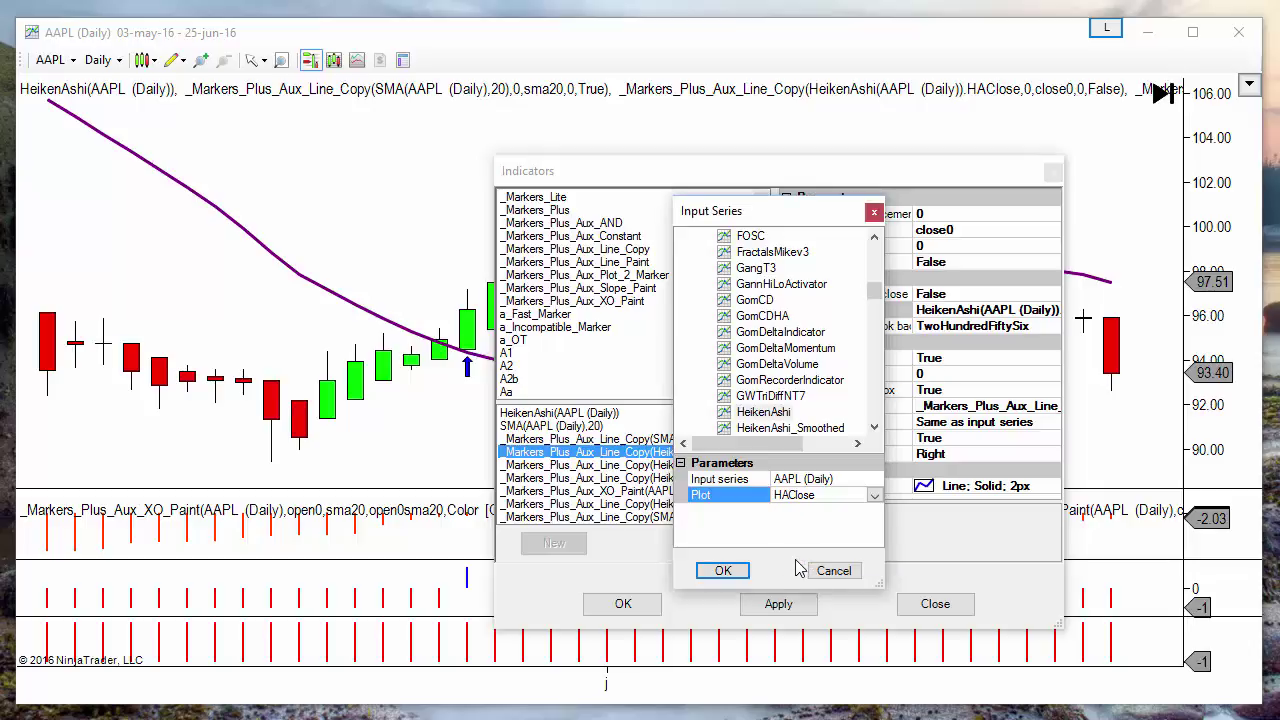
left_click(845, 571)
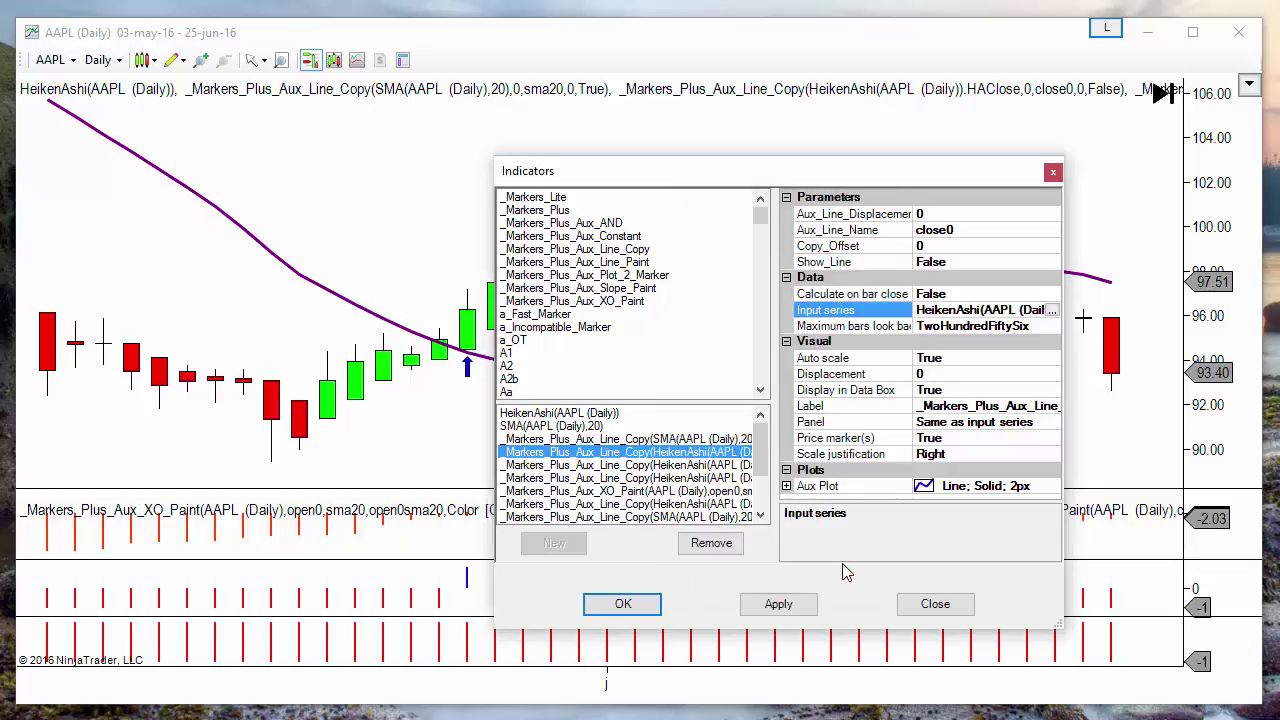
Compare the auxiliary line name of the close0 line copy with the displacement setting of the close1 line copy
left_click(963, 230)
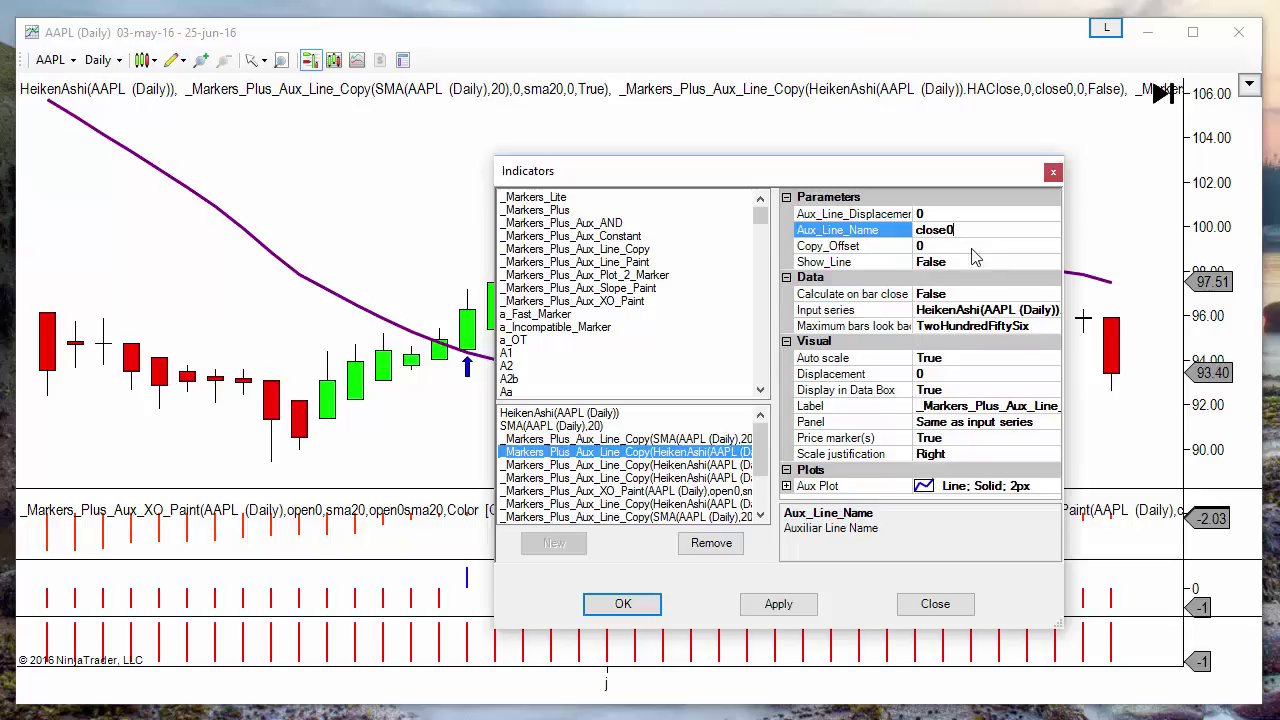
left_click(620, 467)
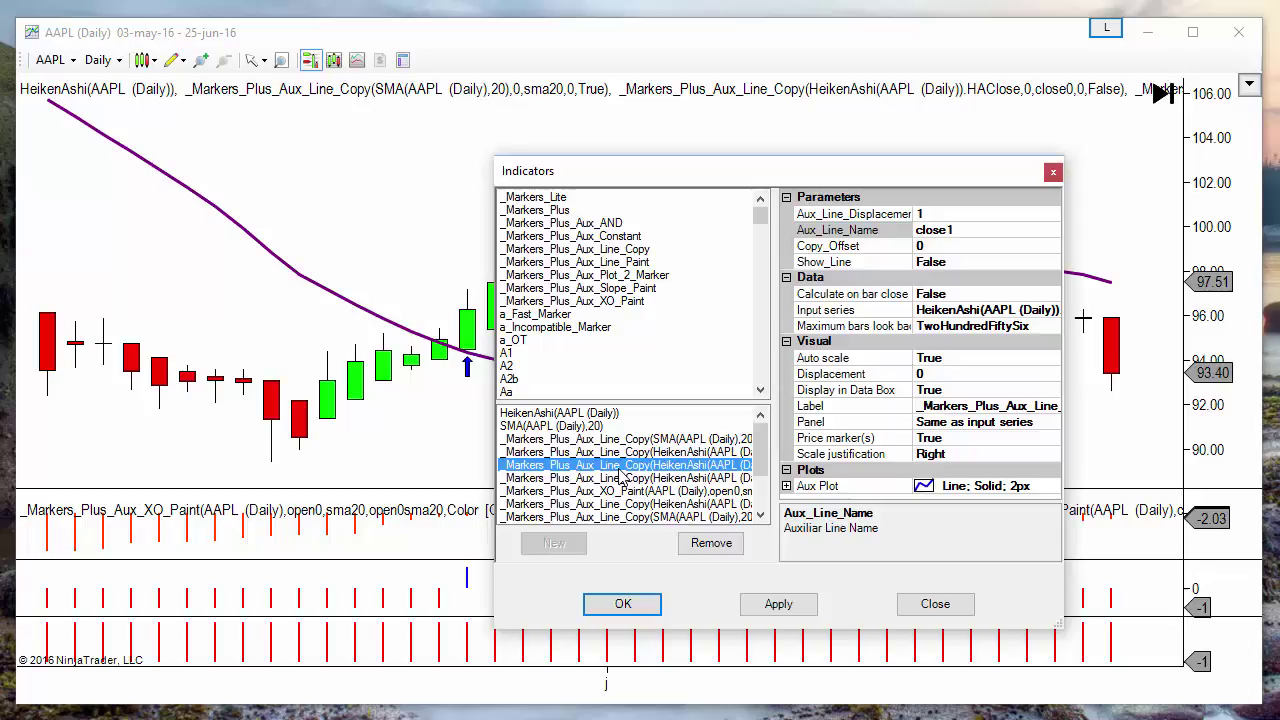
left_click(938, 215)
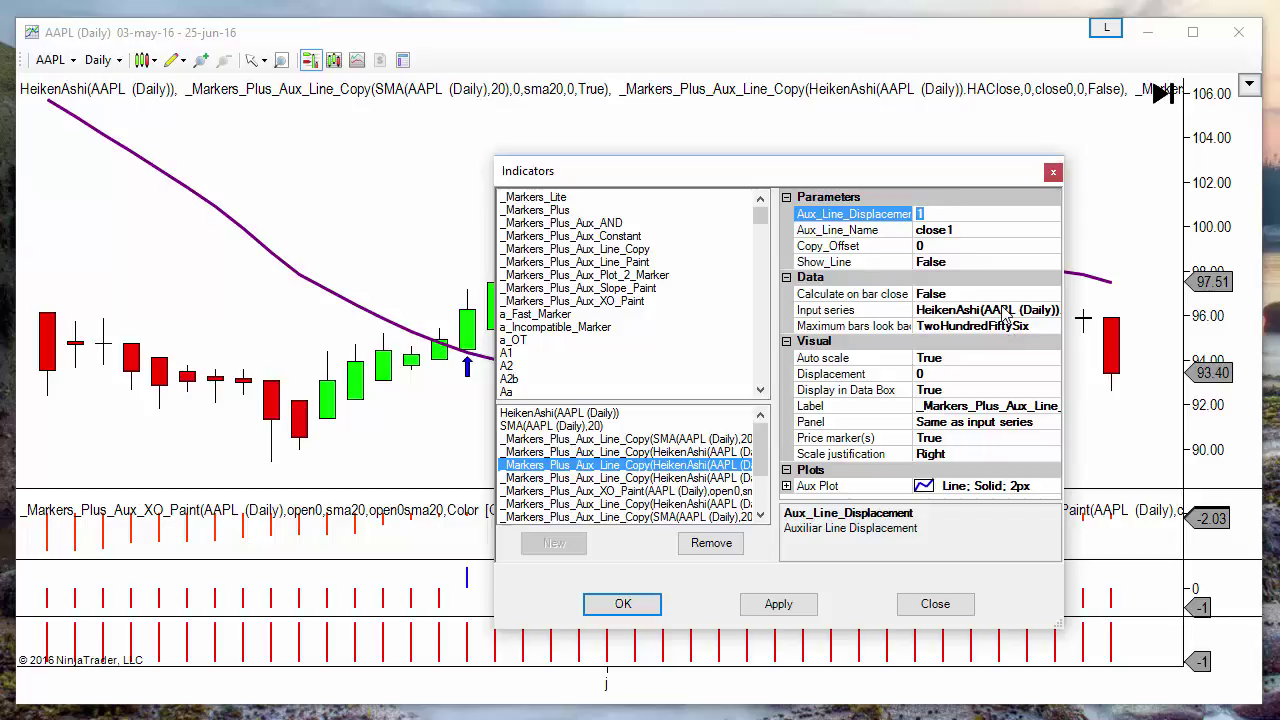
Check the auxiliary line name and the HeikenAshi input plot of the open0 line copy, leaving its input series unchanged
left_click(604, 478)
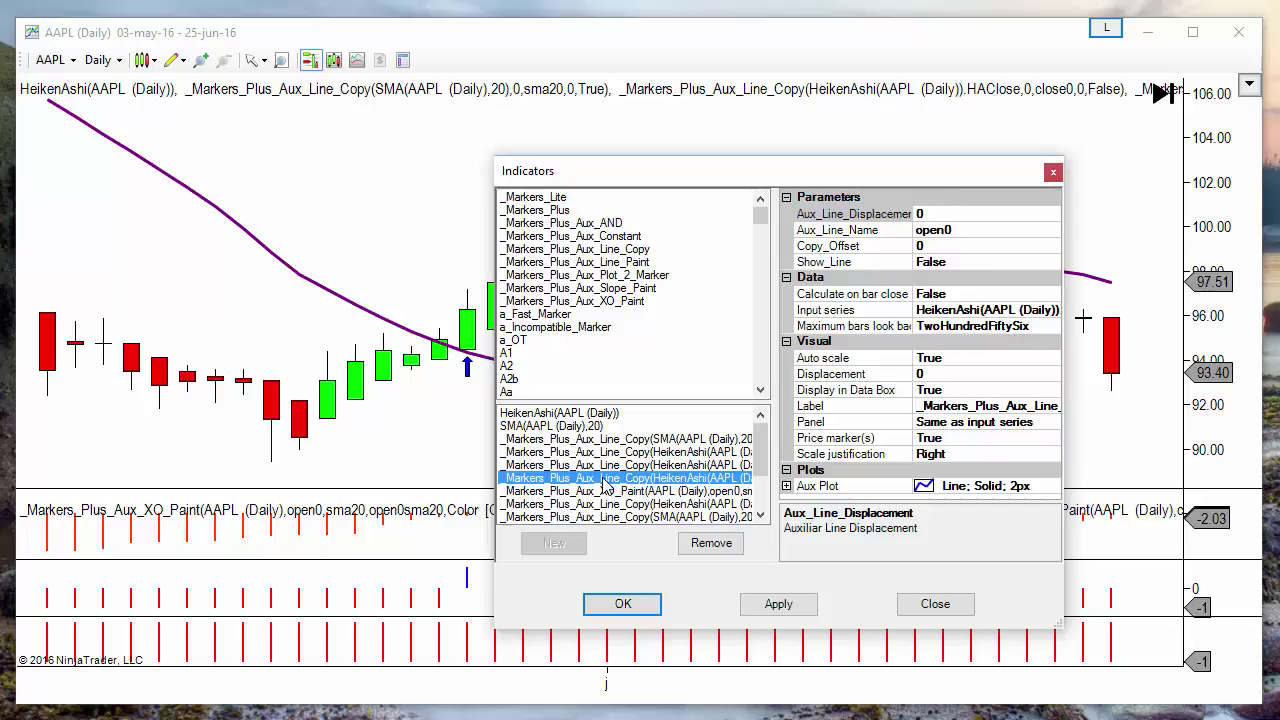
left_click(958, 232)
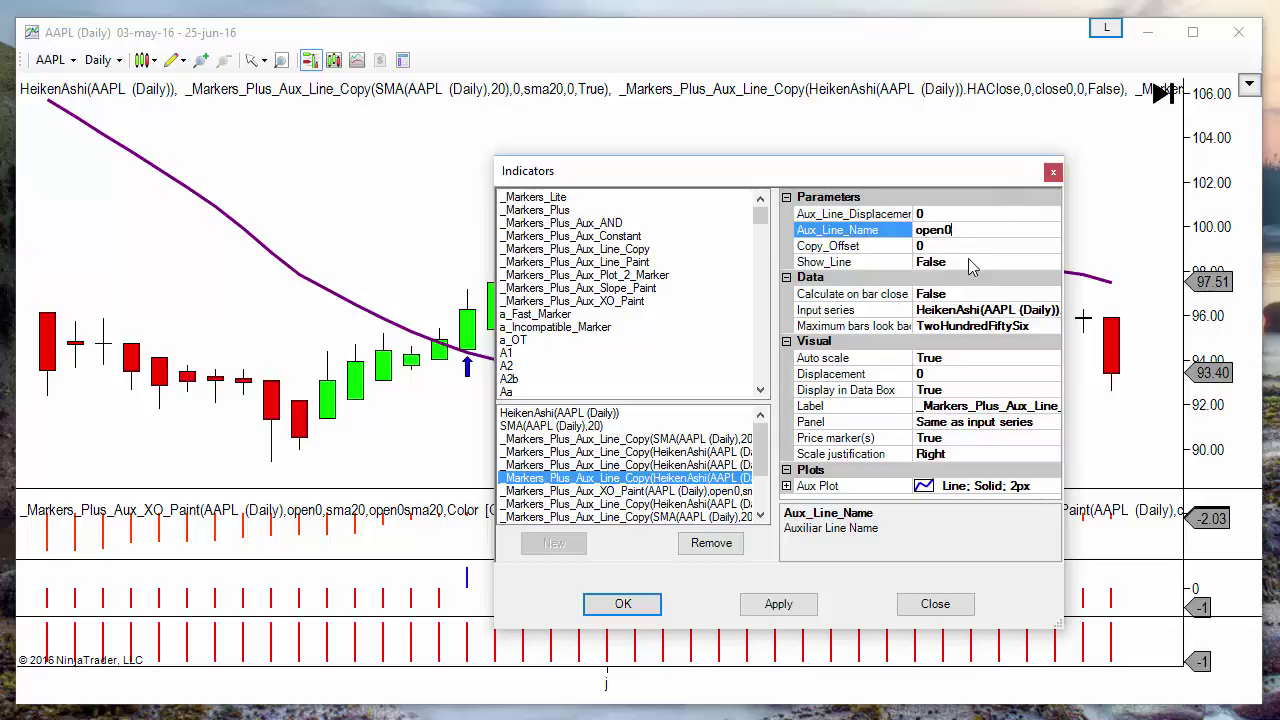
left_click(990, 311)
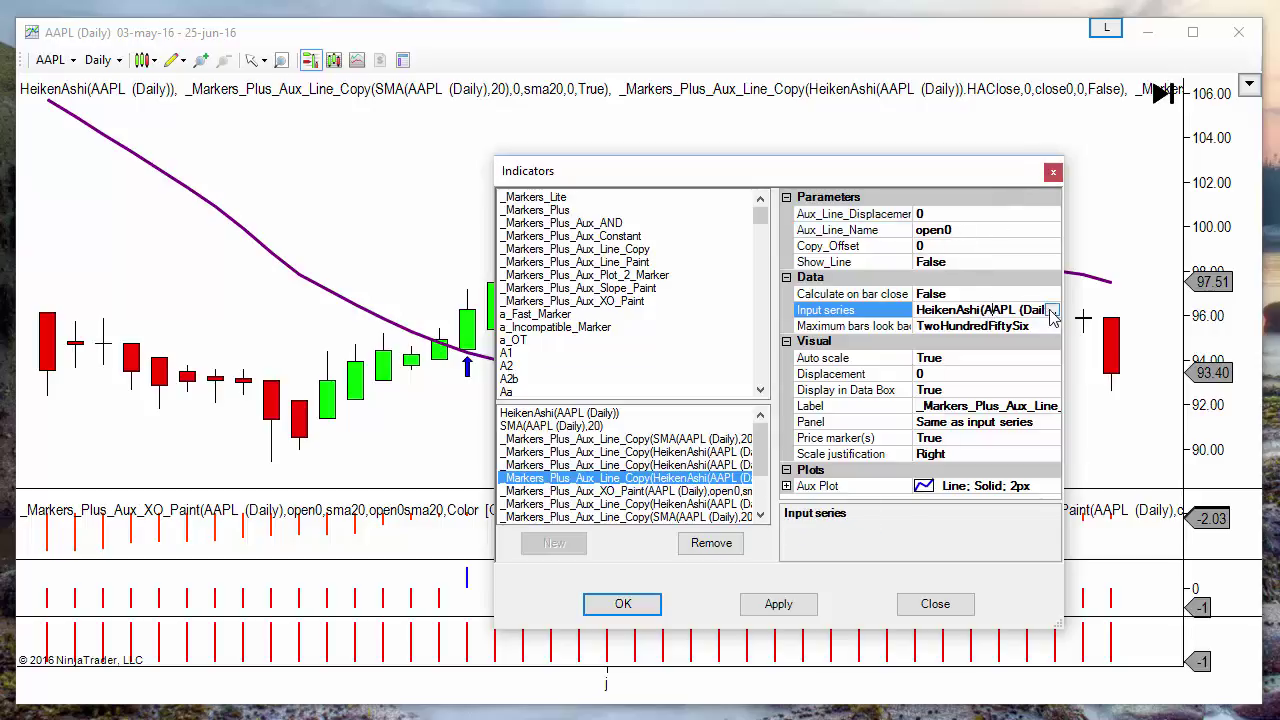
left_click(1051, 310)
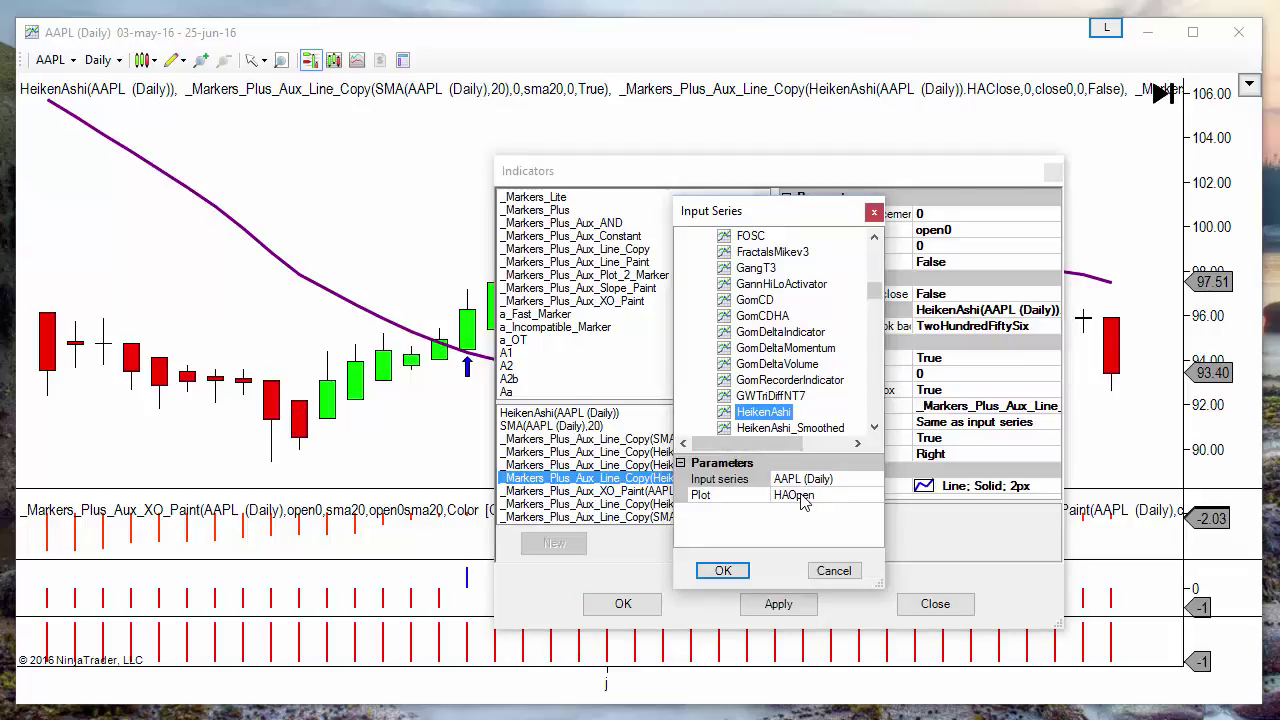
left_click(834, 571)
Review the two auxiliary line names compared by the first _Markers_Plus_Aux_XO_Paint indicator
left_click(592, 494)
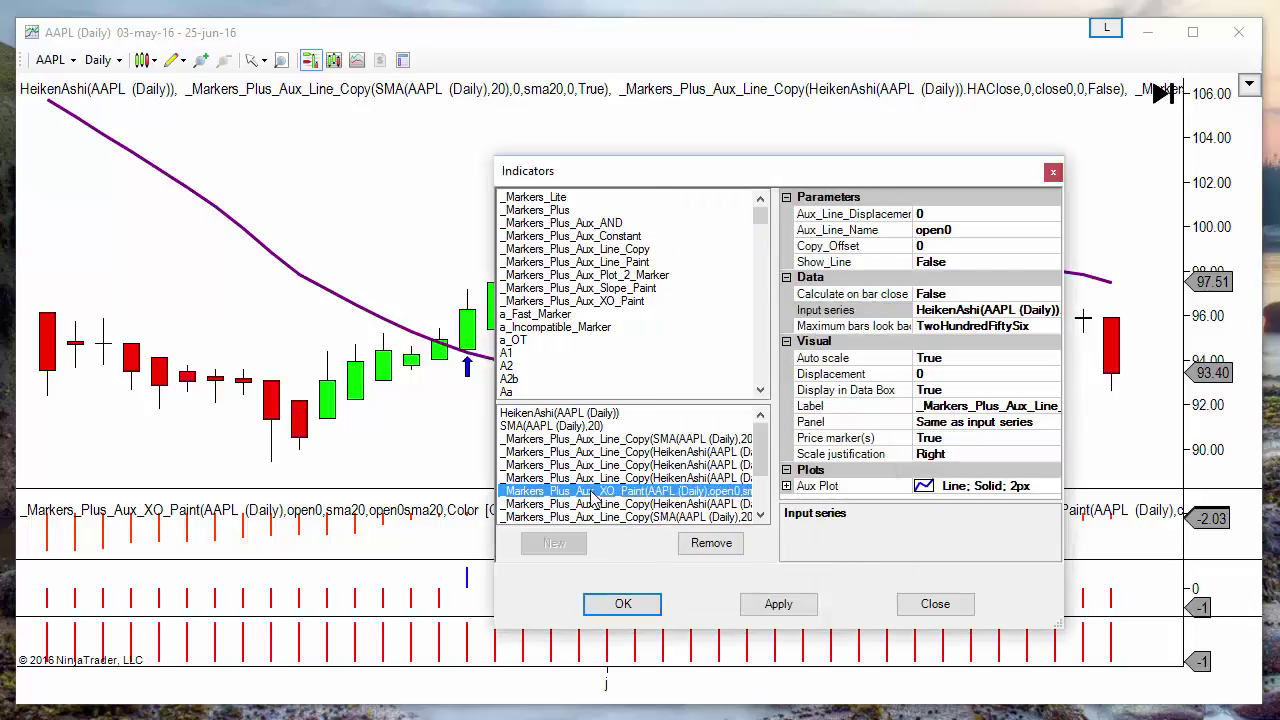
left_click_drag(684, 178, 490, 145)
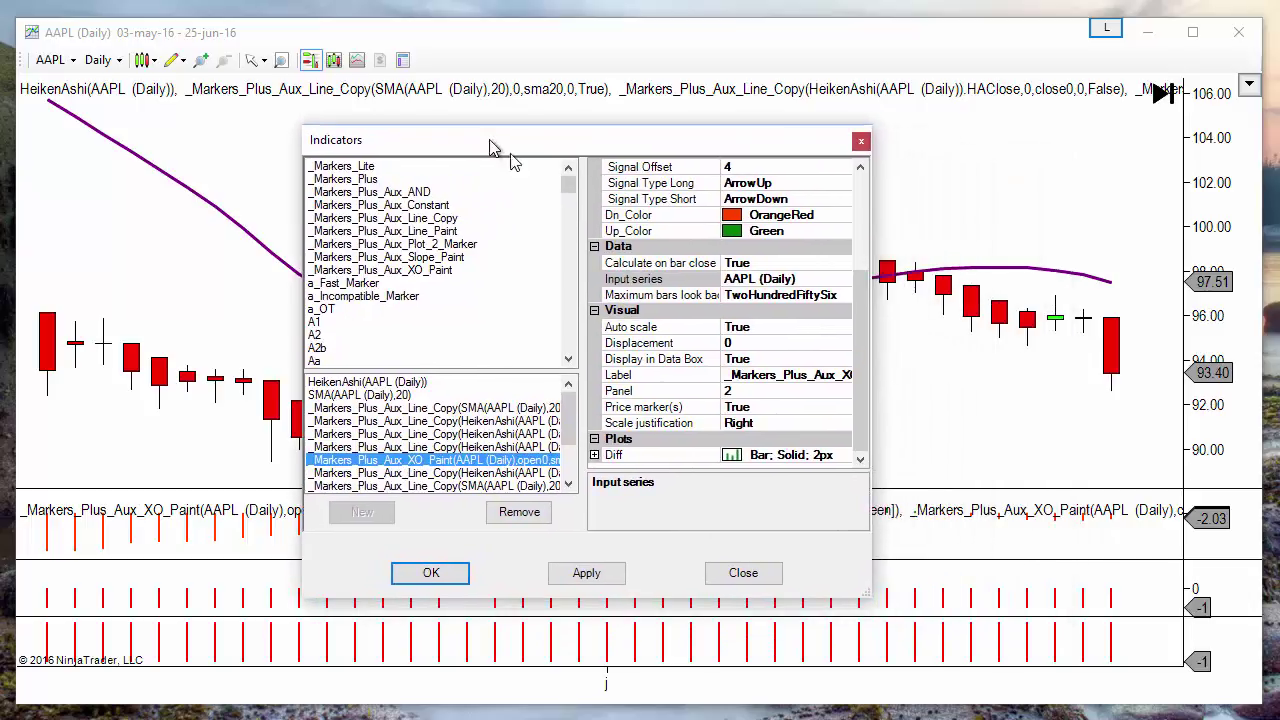
left_click_drag(859, 403, 865, 282)
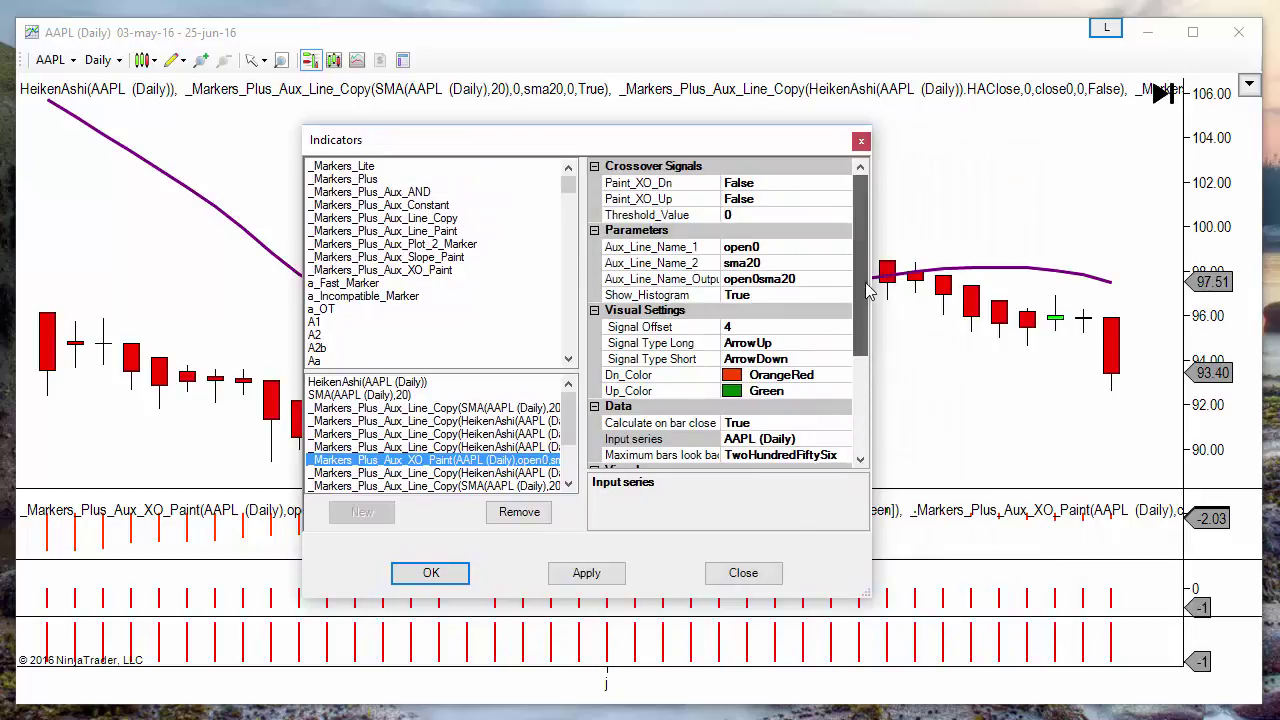
left_click(762, 246)
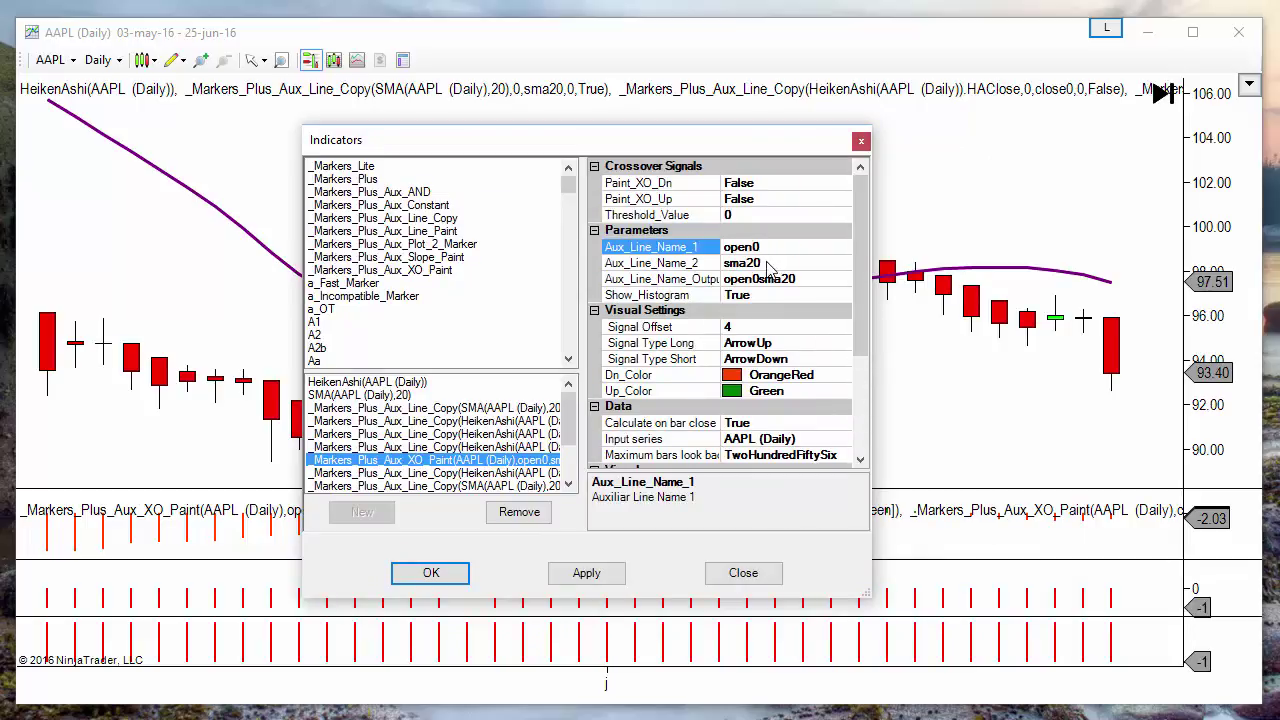
left_click(766, 263)
left_click(780, 251)
left_click(776, 262)
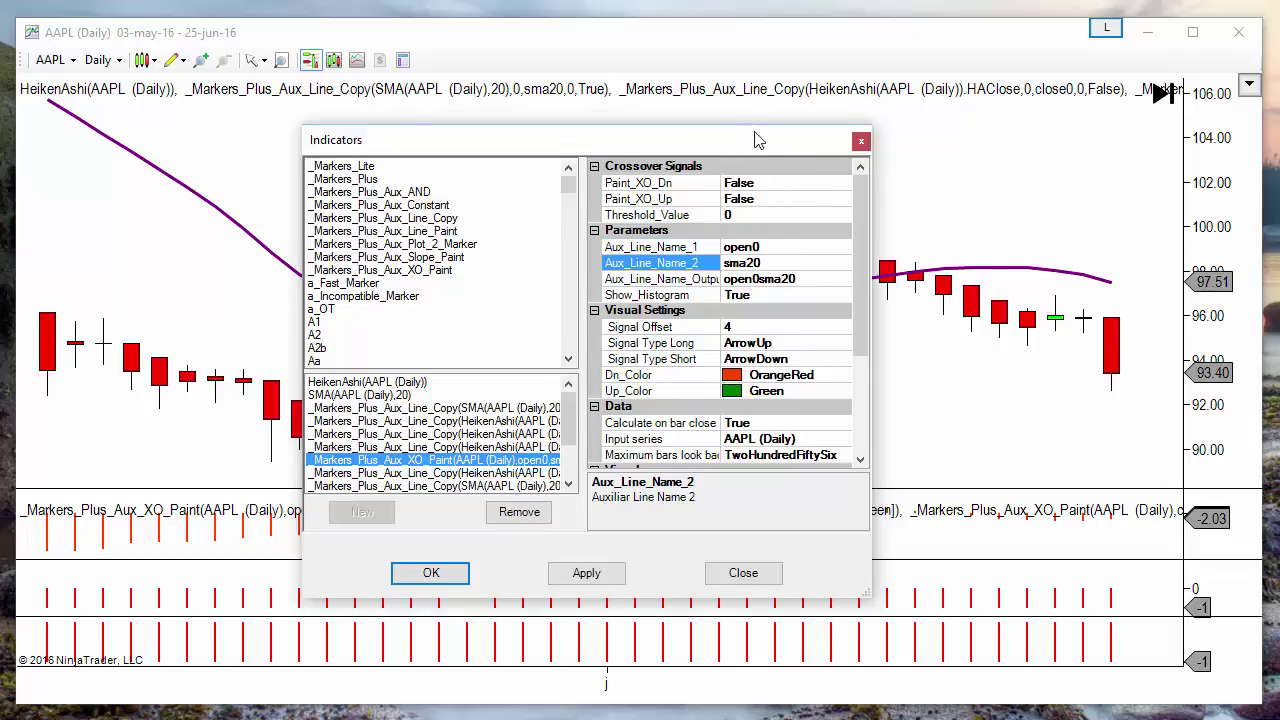
Uncover the arrow signal on the chart and check the auxiliary line displacement of the close2 line copy
left_click_drag(752, 134, 995, 108)
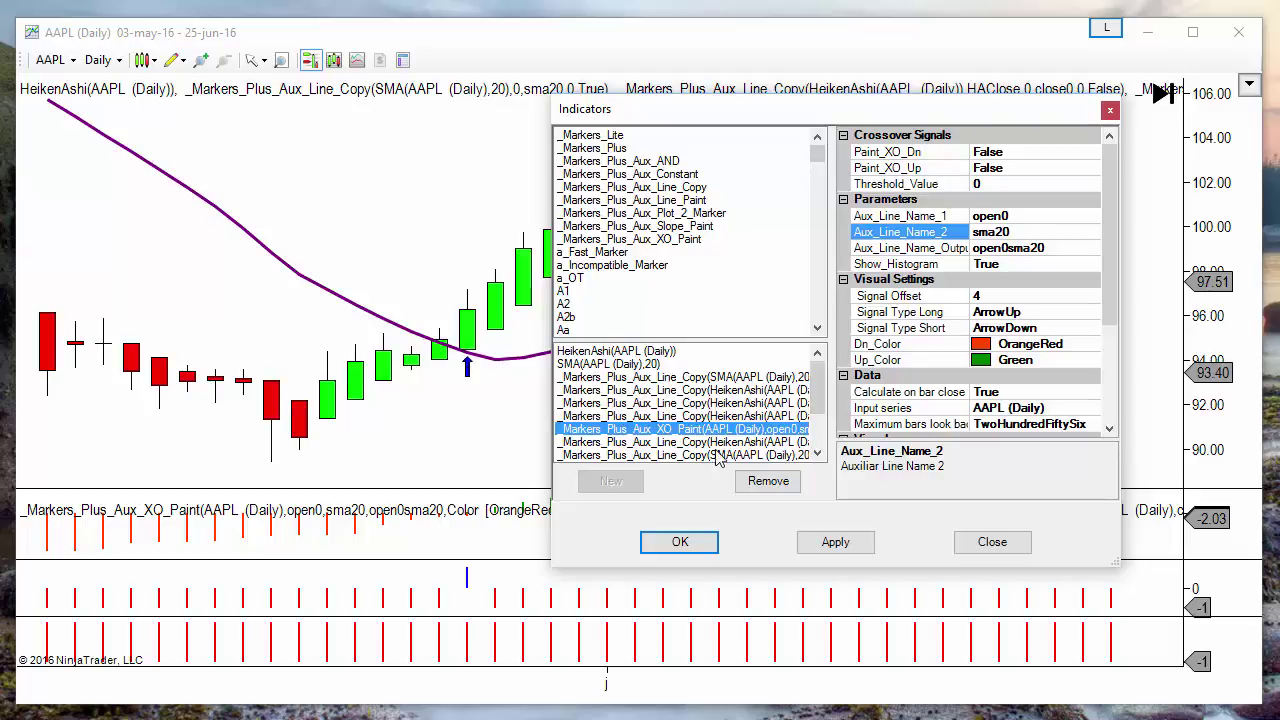
left_click(661, 443)
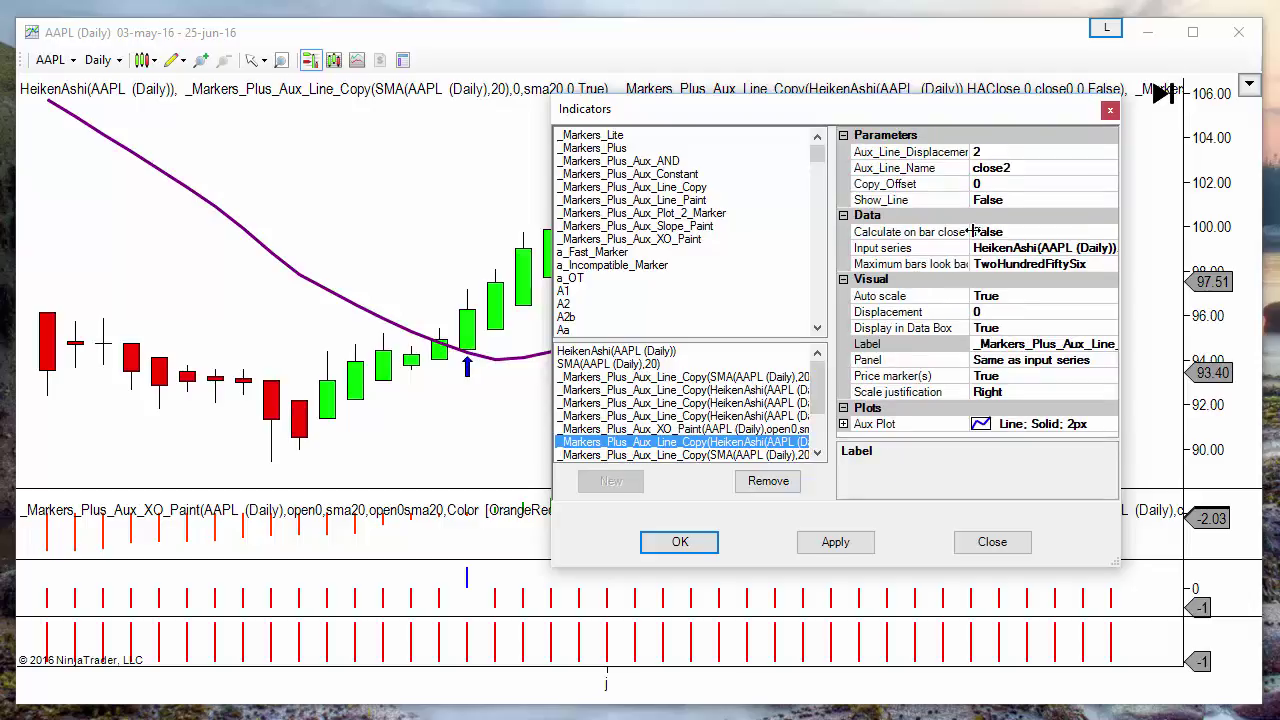
left_click(985, 153)
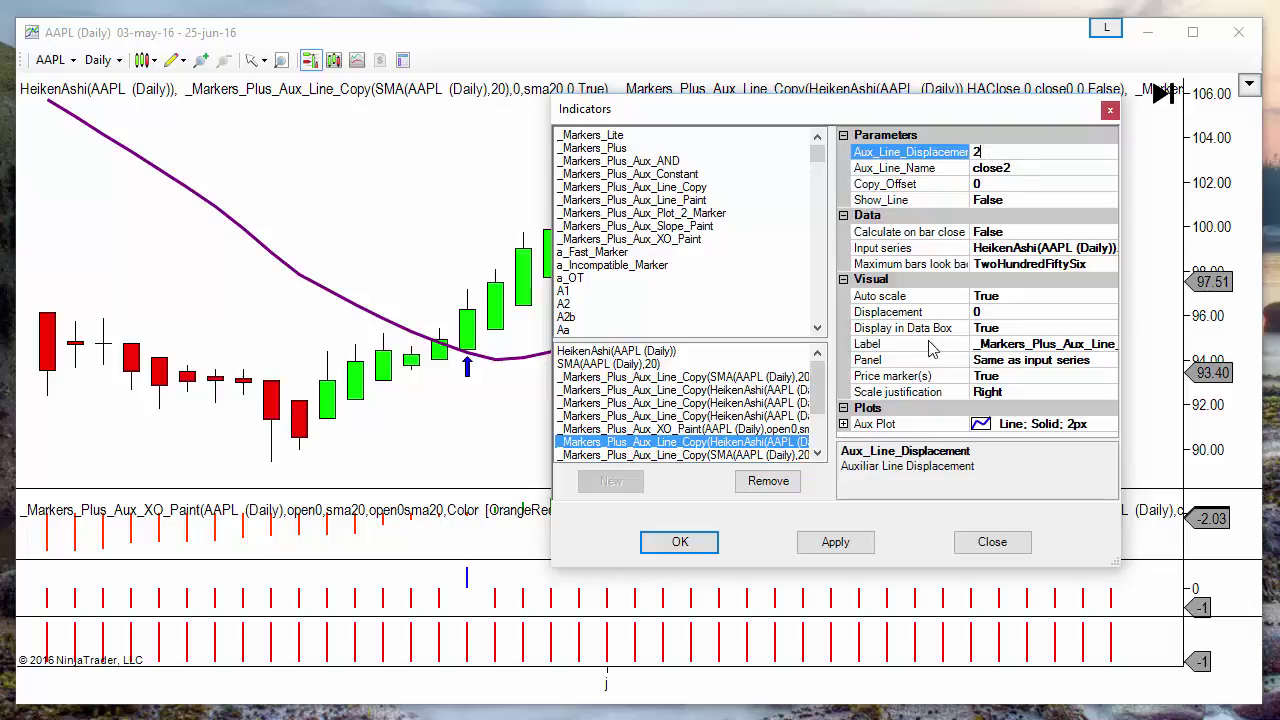
left_click(986, 151)
Check the auxiliary line displacement of the sma201 line copy
left_click(686, 455)
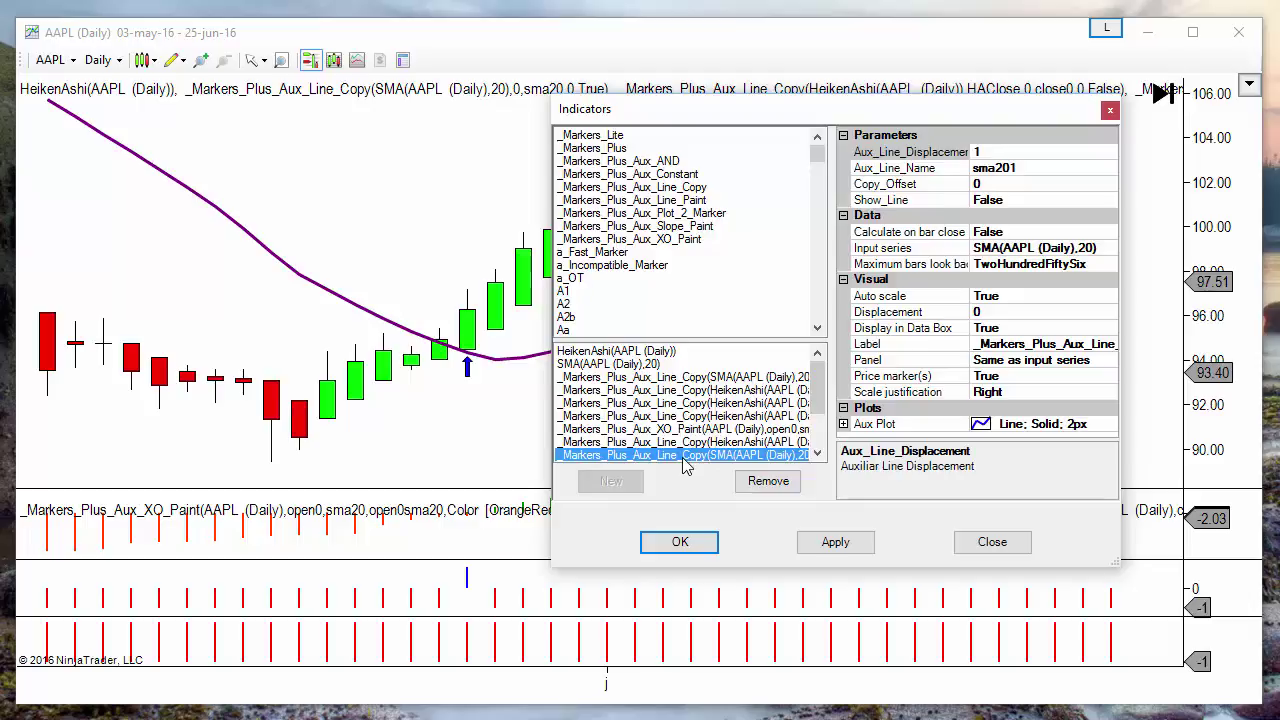
left_click(815, 420)
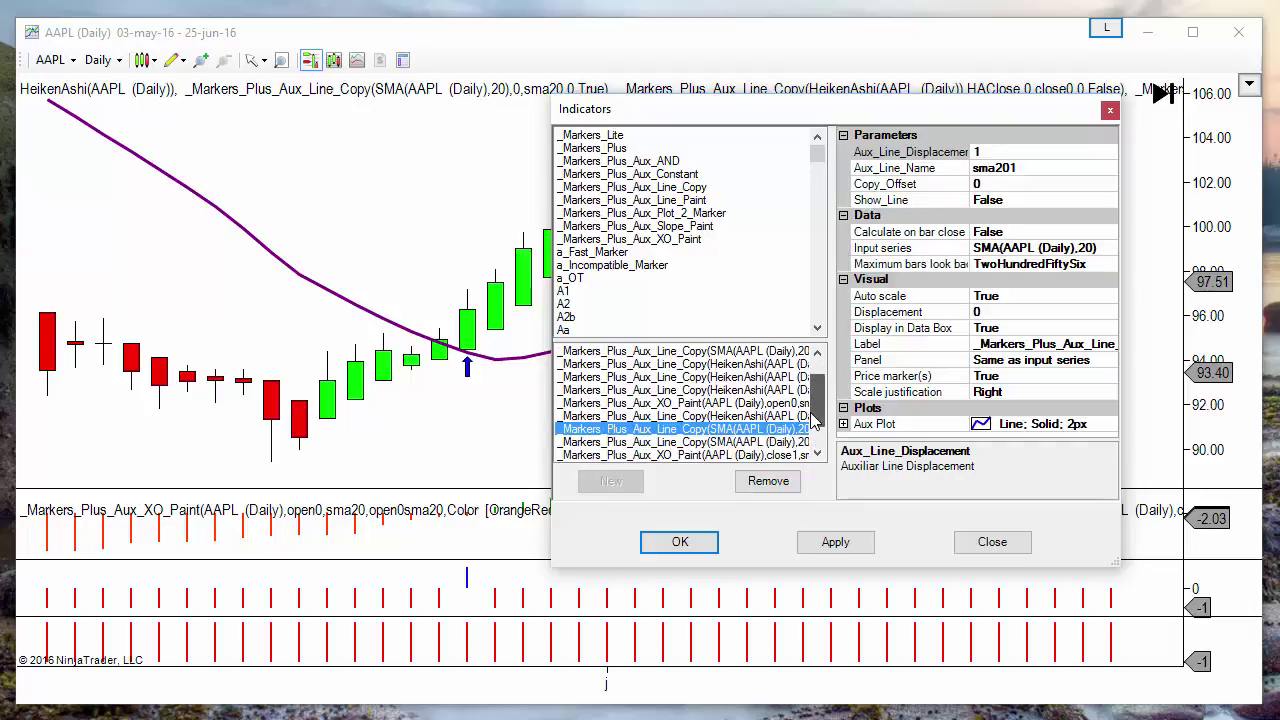
left_click(975, 152)
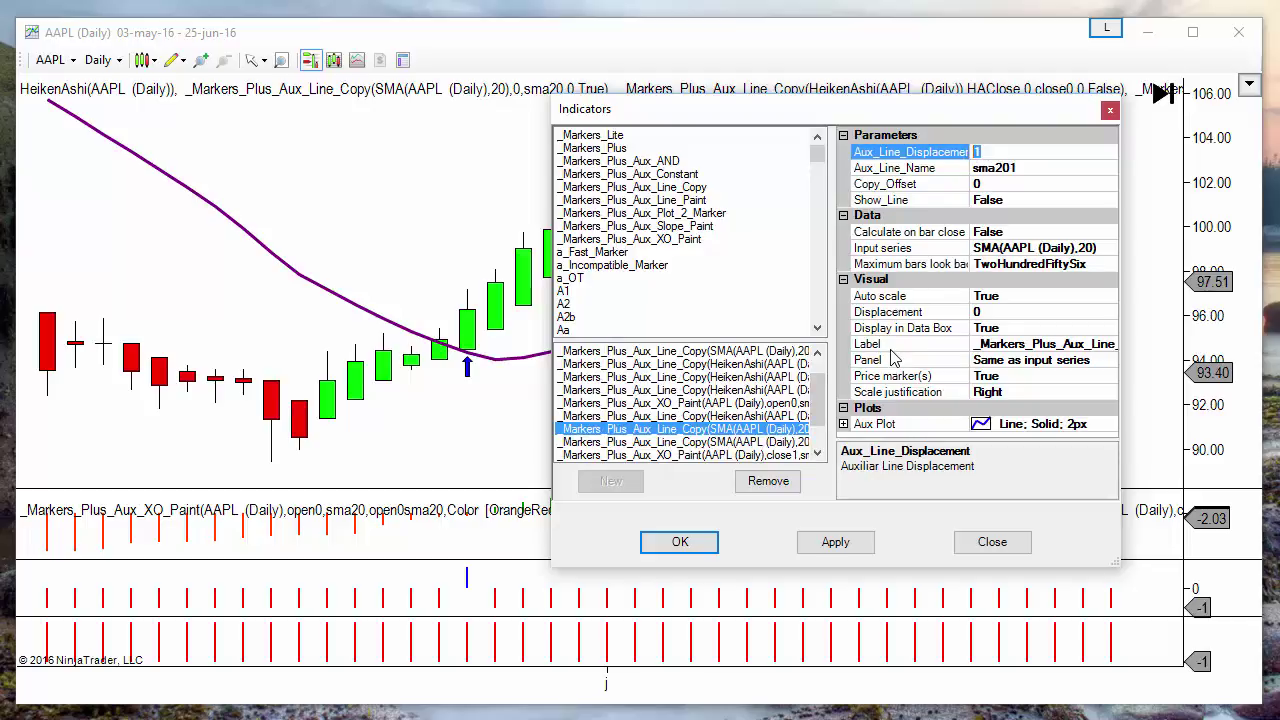
Check the auxiliary line name and displacement of the sma202 line copy
left_click(720, 445)
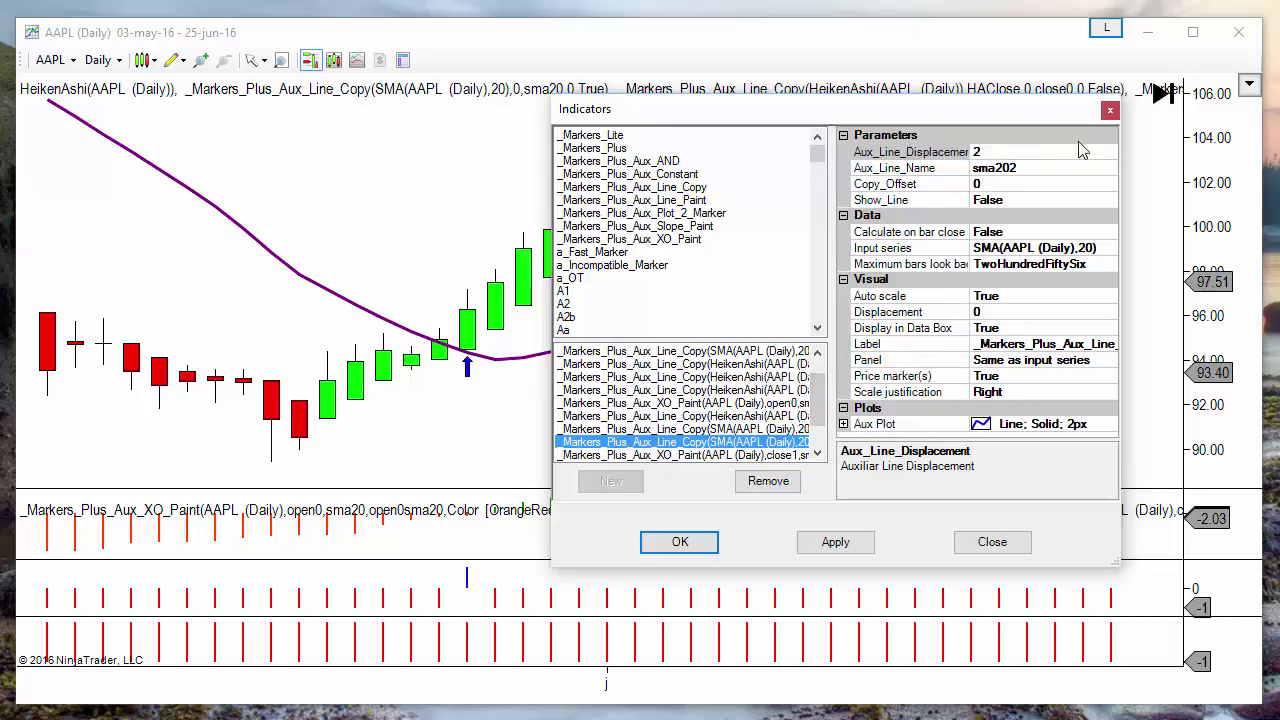
left_click(1027, 170)
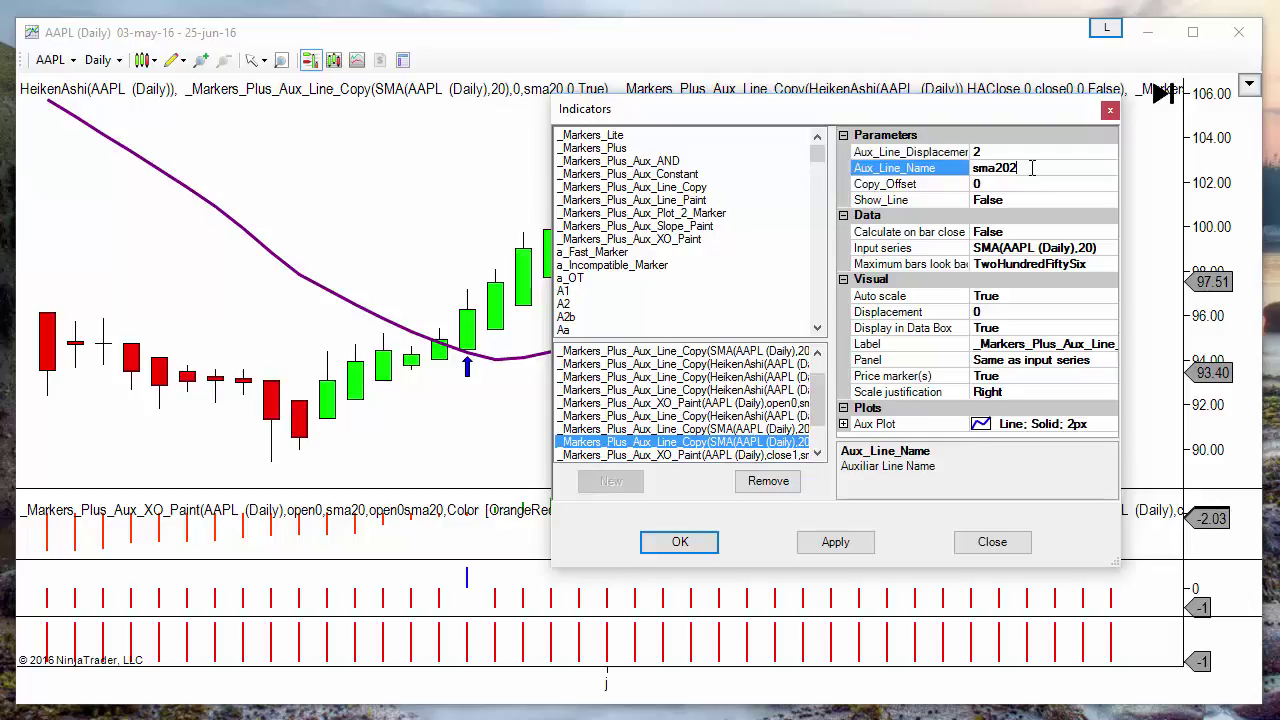
left_click(996, 151)
double_click(989, 153)
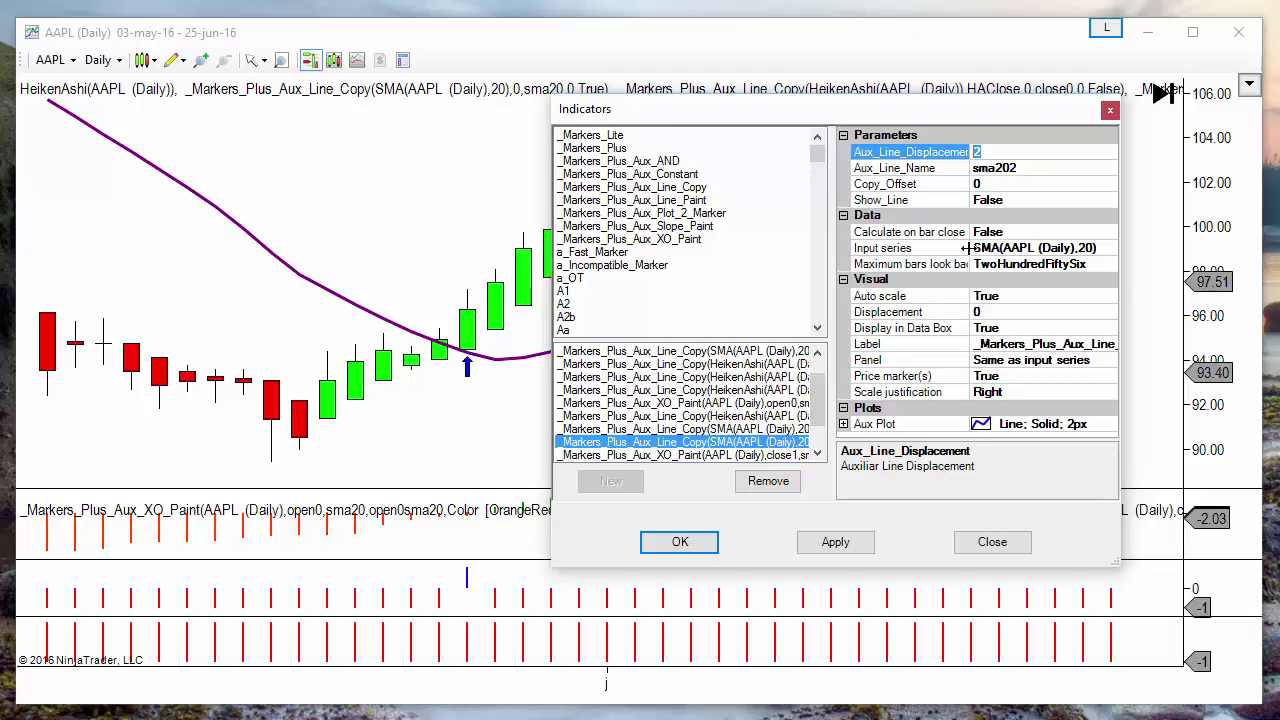
Inspect the SMA parameters available as input series for the sma202 line copy, then cancel without changing the series
left_click(1013, 252)
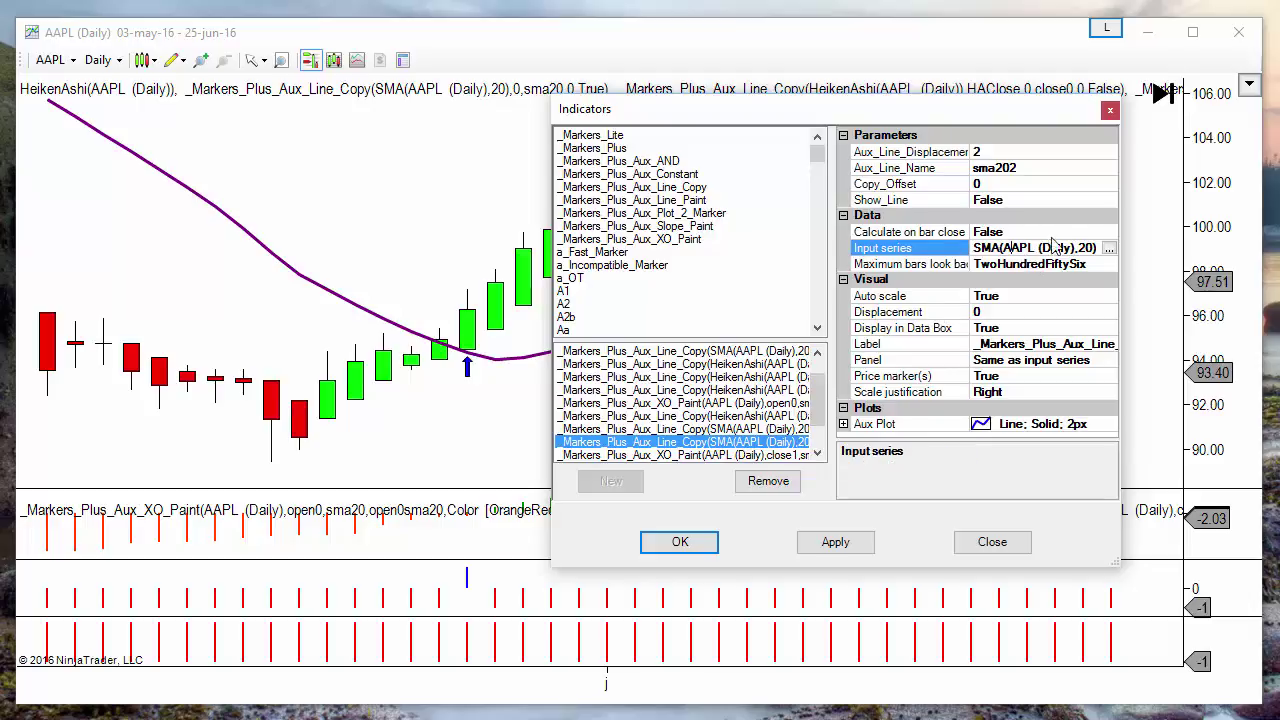
left_click(1108, 249)
left_click(743, 175)
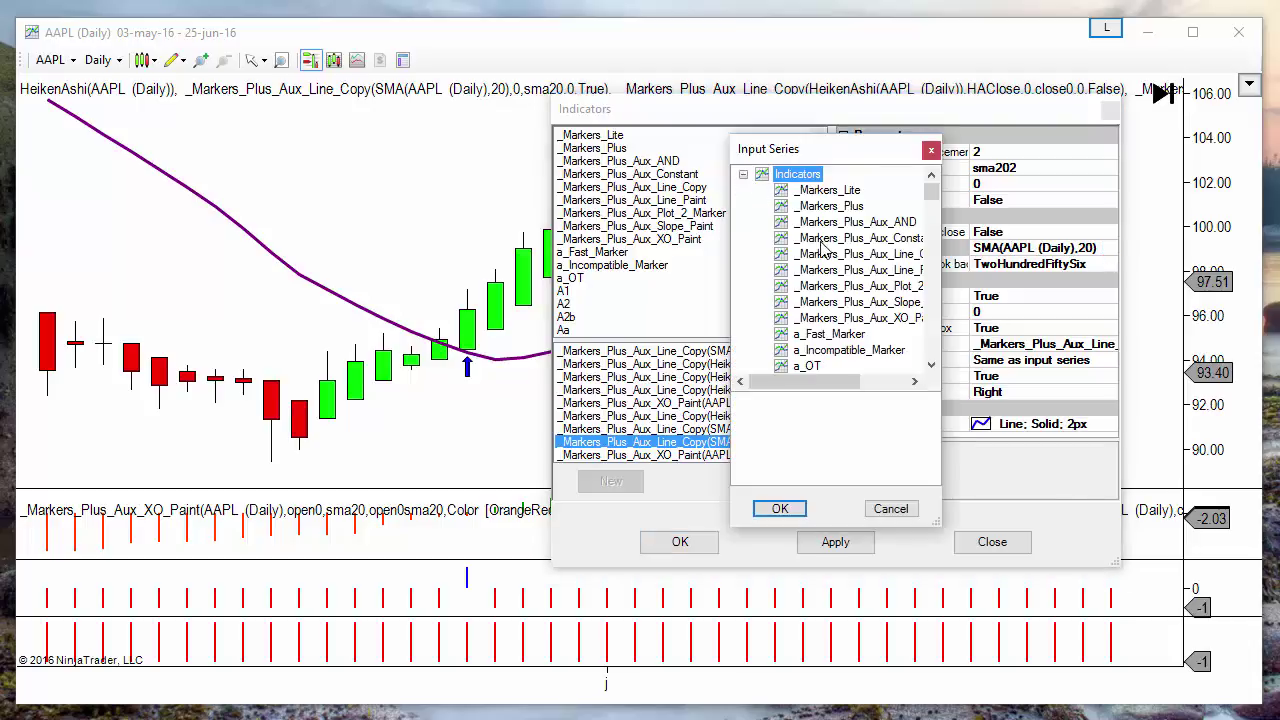
left_click(820, 242)
type("sde")
scroll(820, 250, "down", 12)
scroll(838, 336, "down", 7)
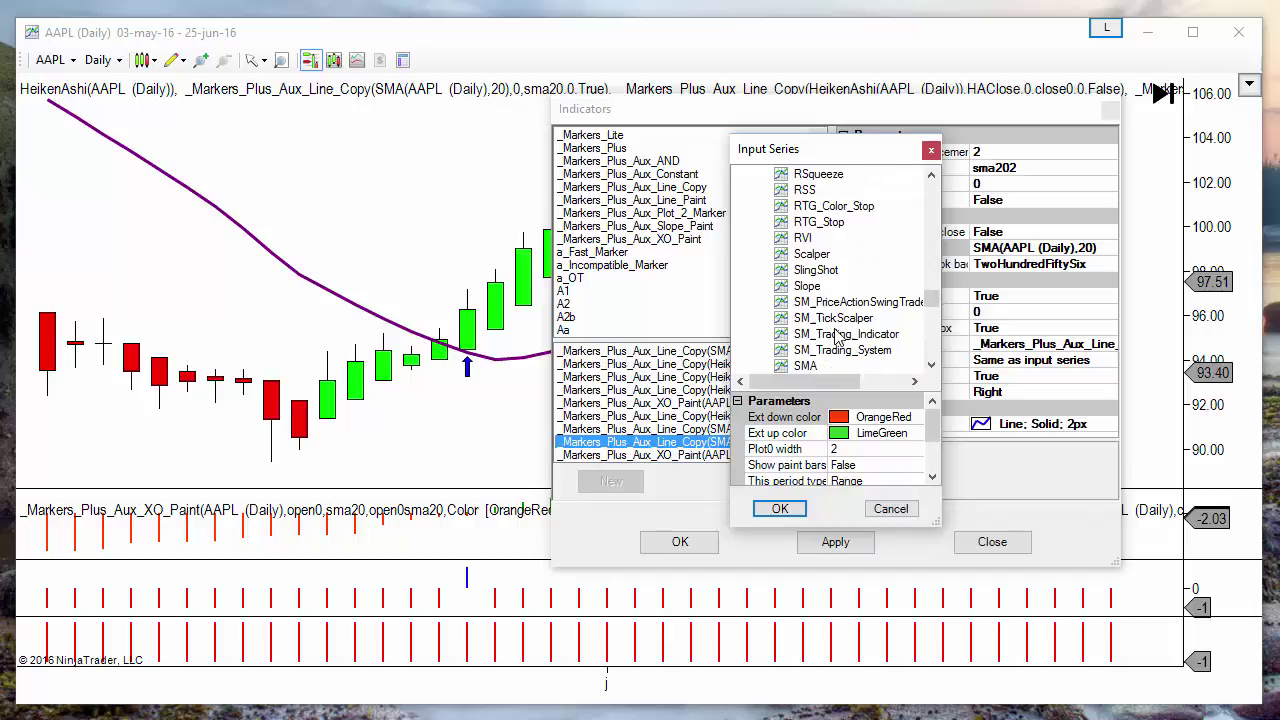
scroll(838, 336, "down", 1)
left_click(818, 319)
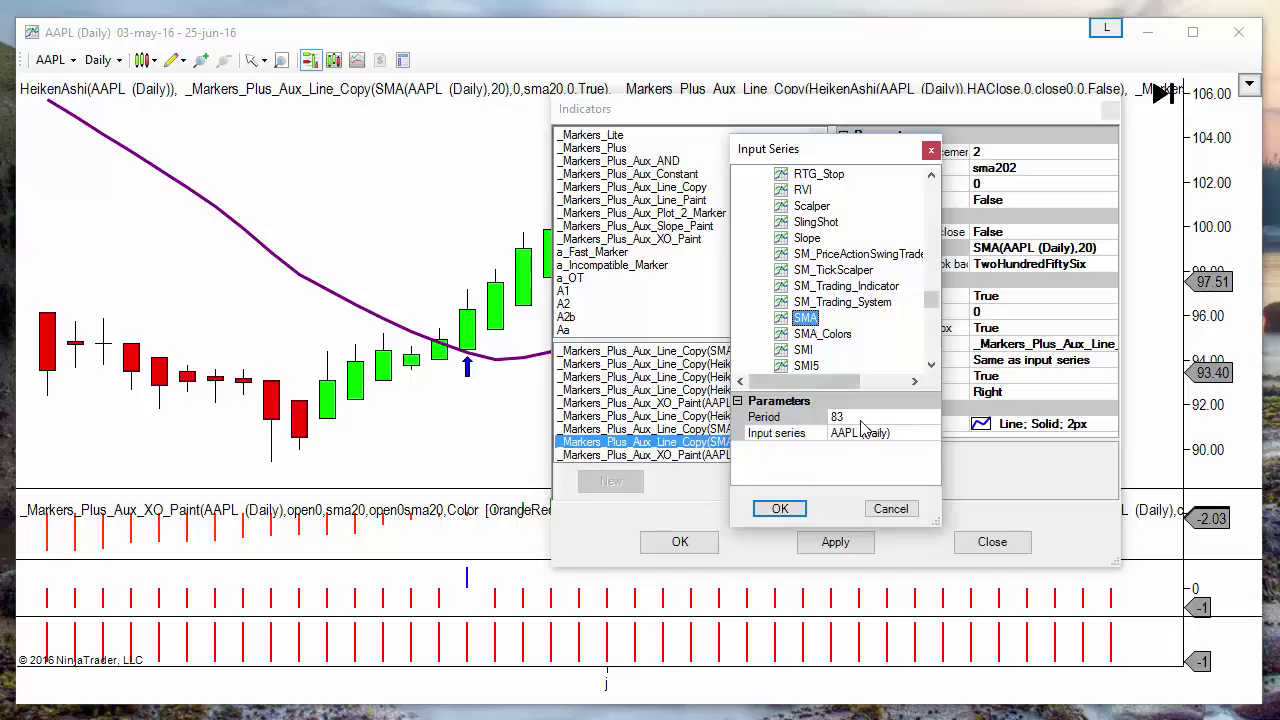
left_click(889, 509)
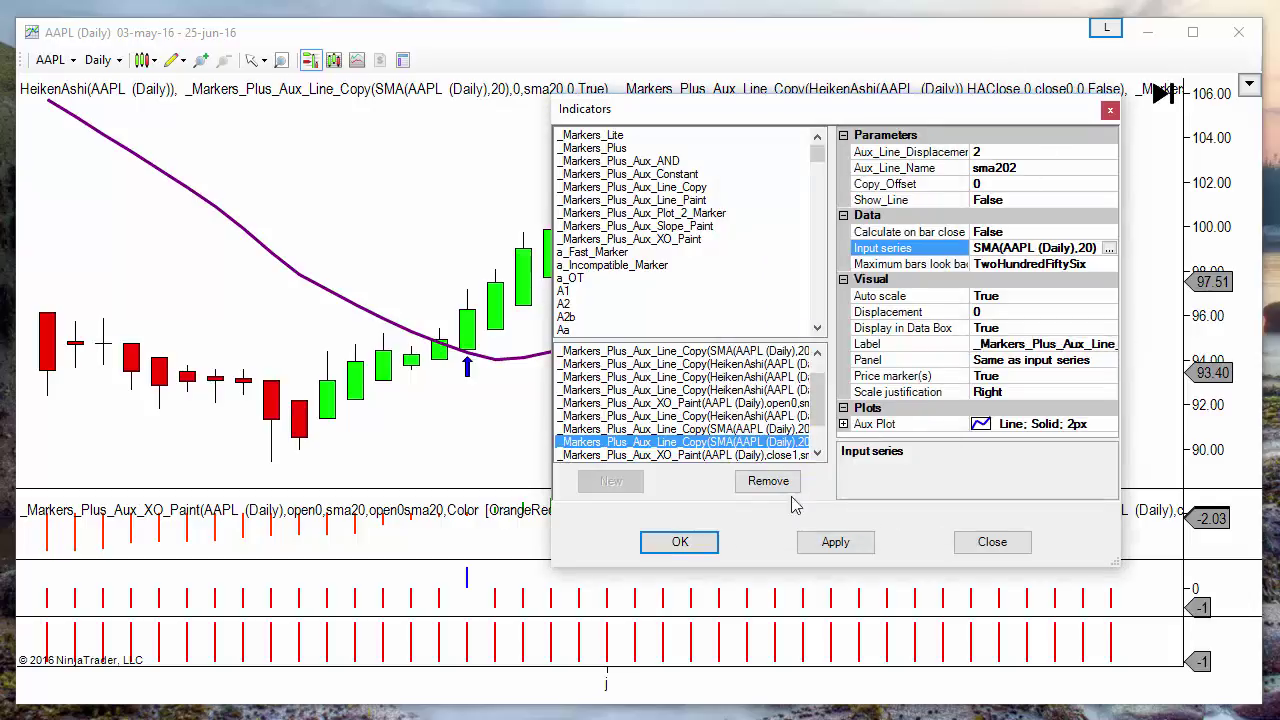
Review the two auxiliary line names compared by the close1 _Markers_Plus_Aux_XO_Paint indicator
left_click(816, 454)
left_click(816, 454)
left_click(816, 454)
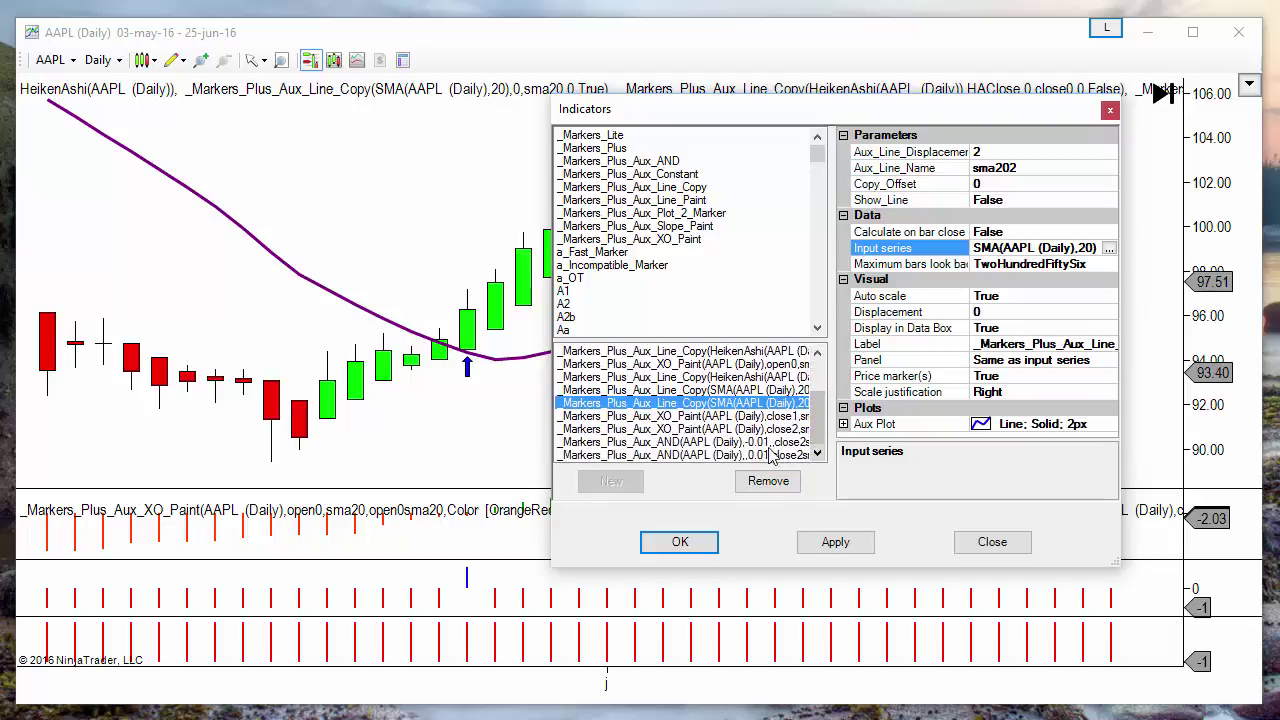
left_click(686, 416)
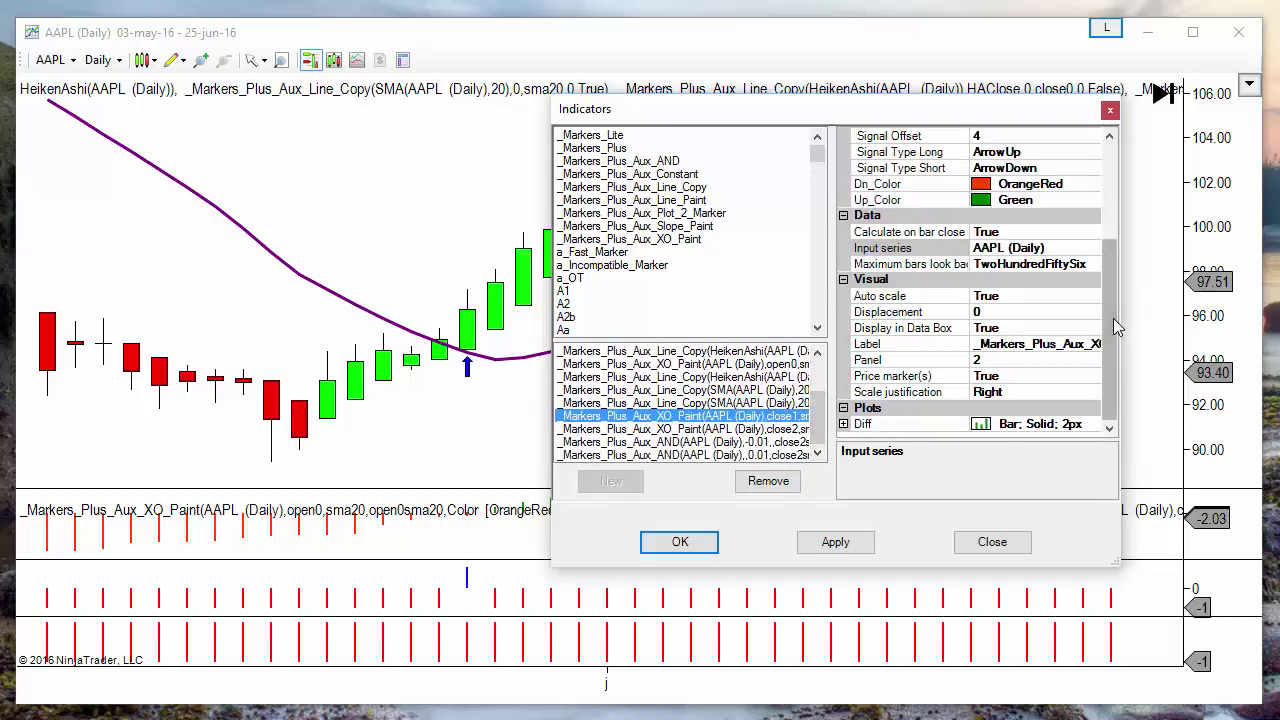
left_click_drag(1109, 318, 1120, 208)
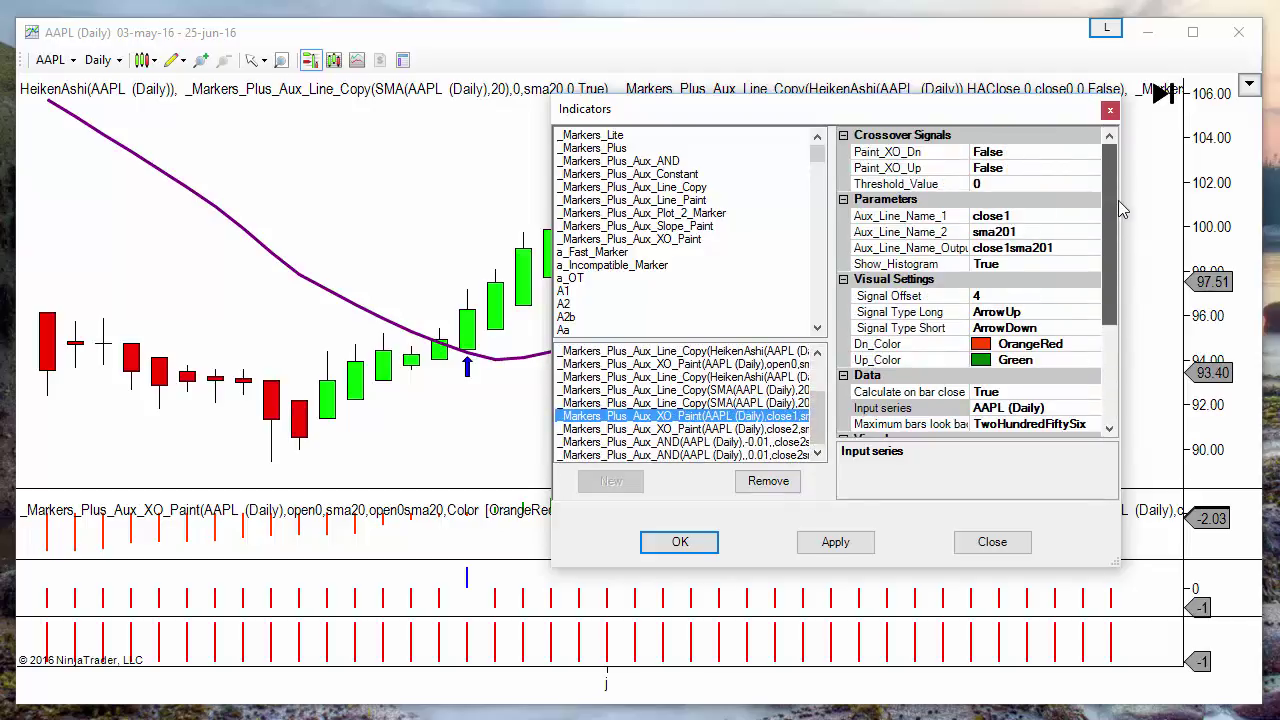
left_click(1022, 216)
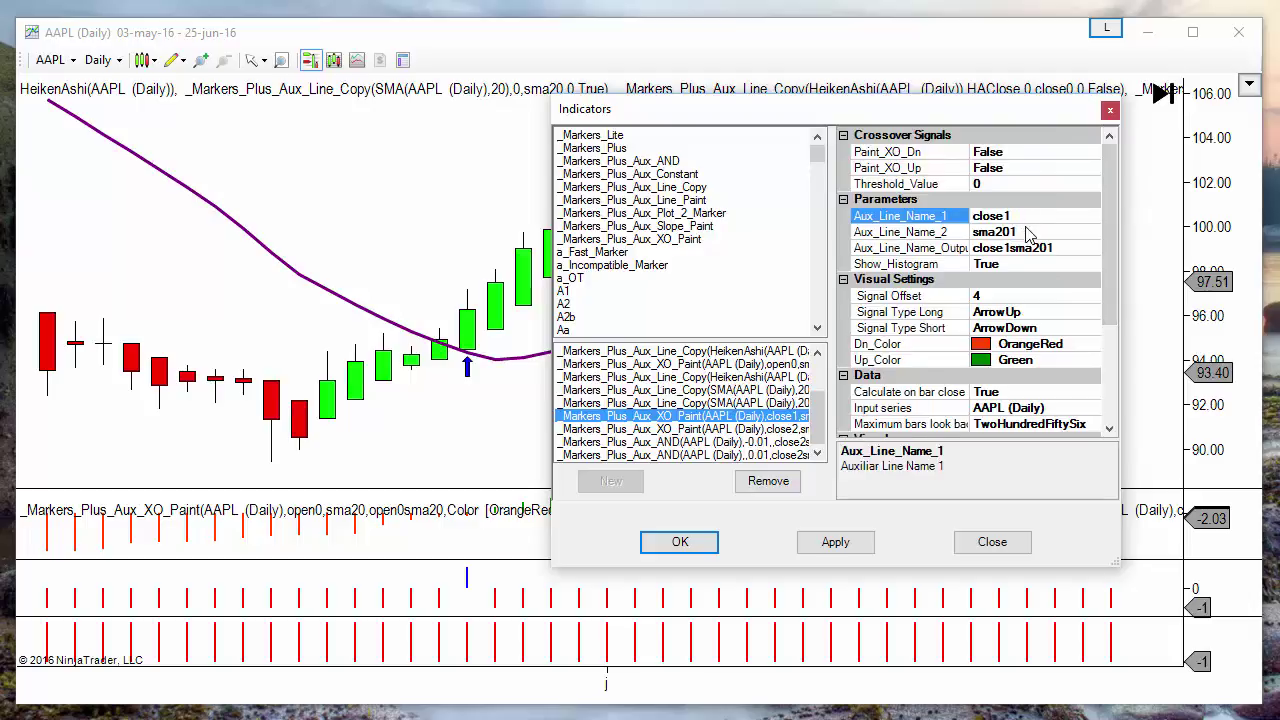
left_click(1026, 230)
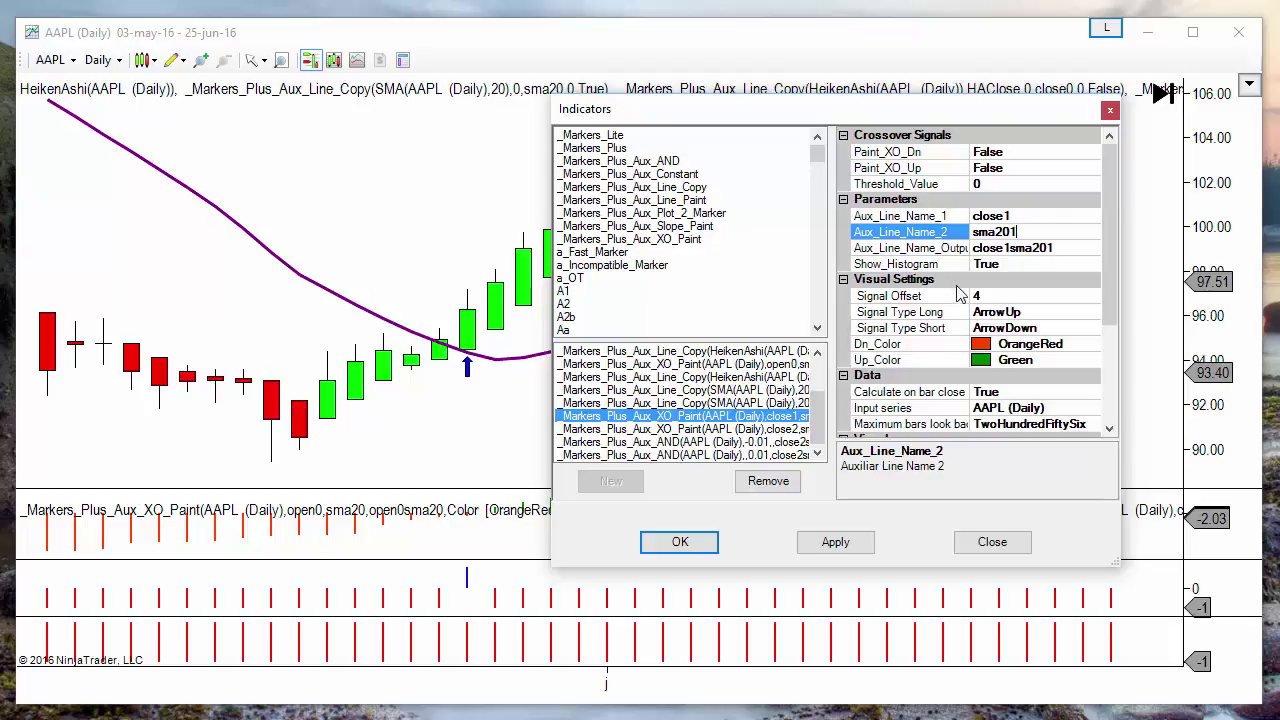
Review the two compared line names and the output line name of the close2 _Markers_Plus_Aux_XO_Paint indicator
left_click(660, 429)
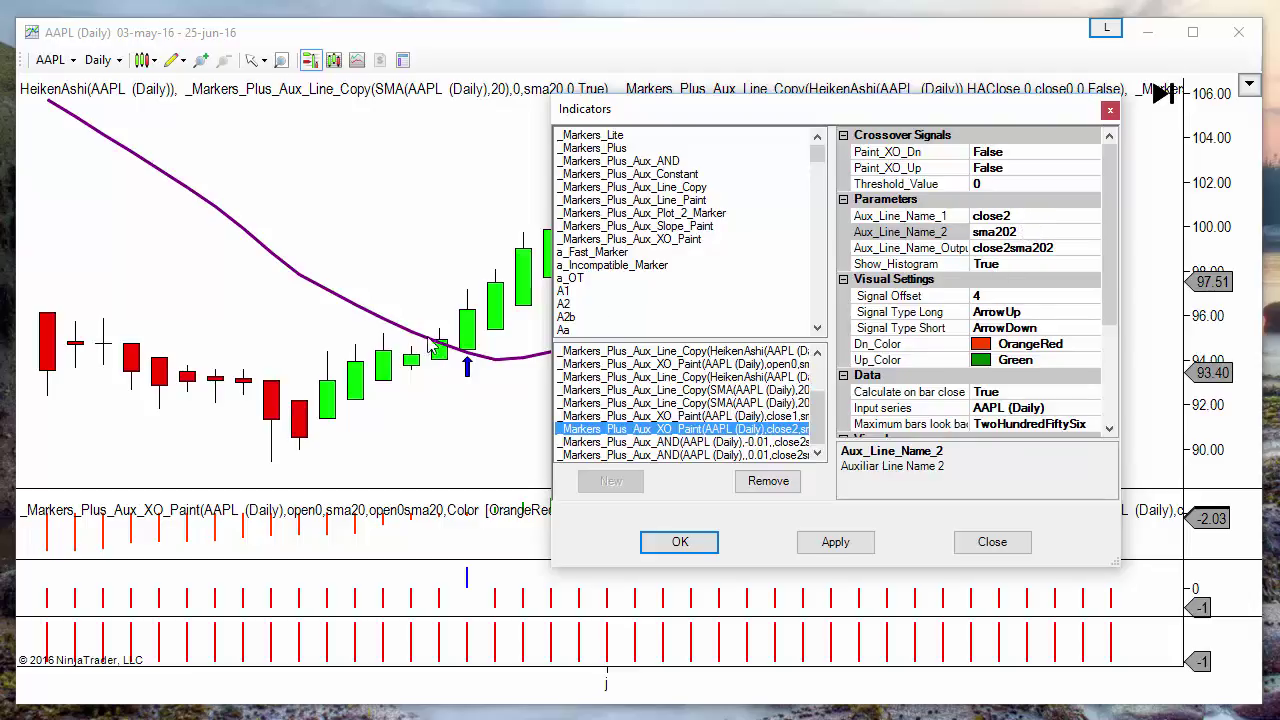
left_click(1070, 248)
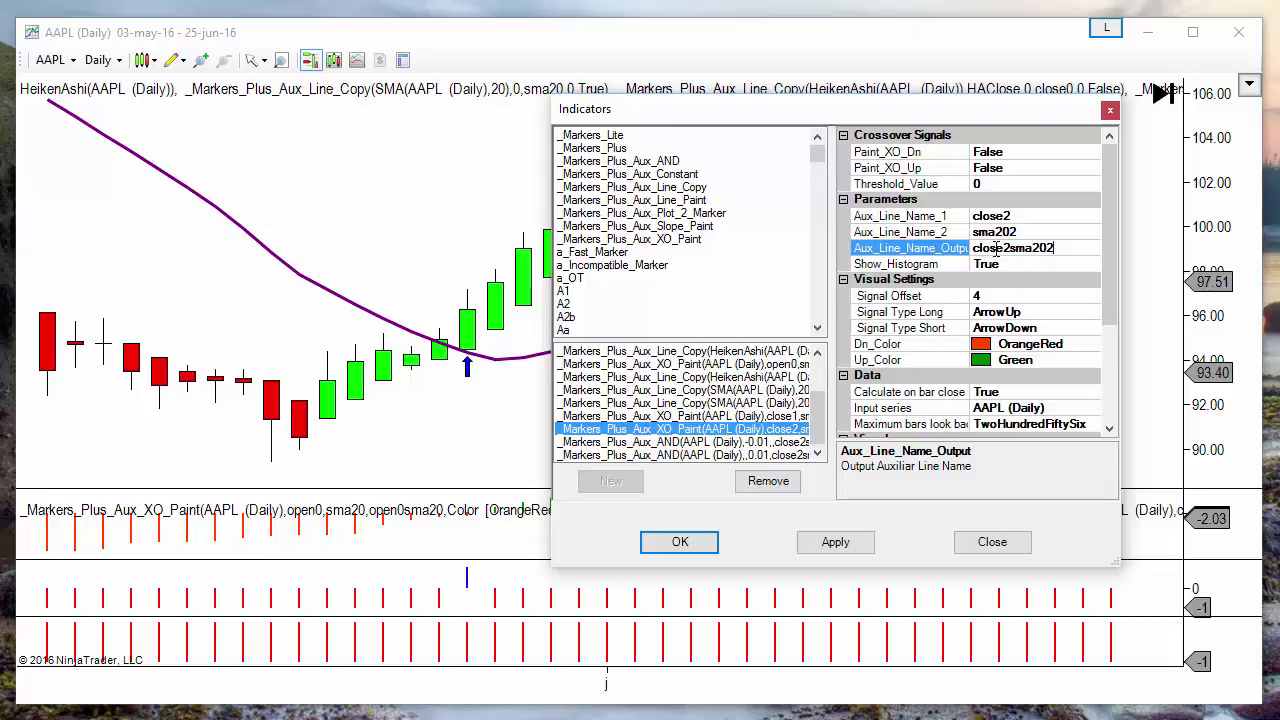
left_click(1020, 219)
left_click(1027, 231)
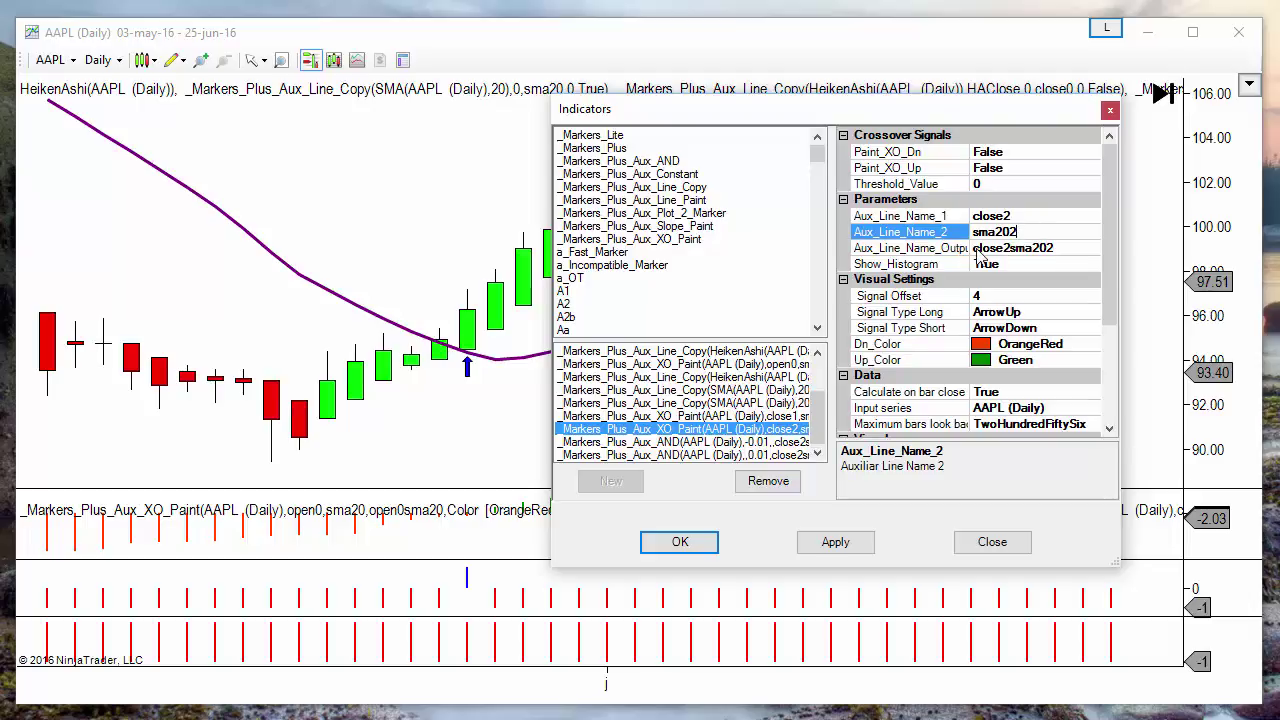
left_click(1040, 247)
left_click_drag(1075, 251, 972, 266)
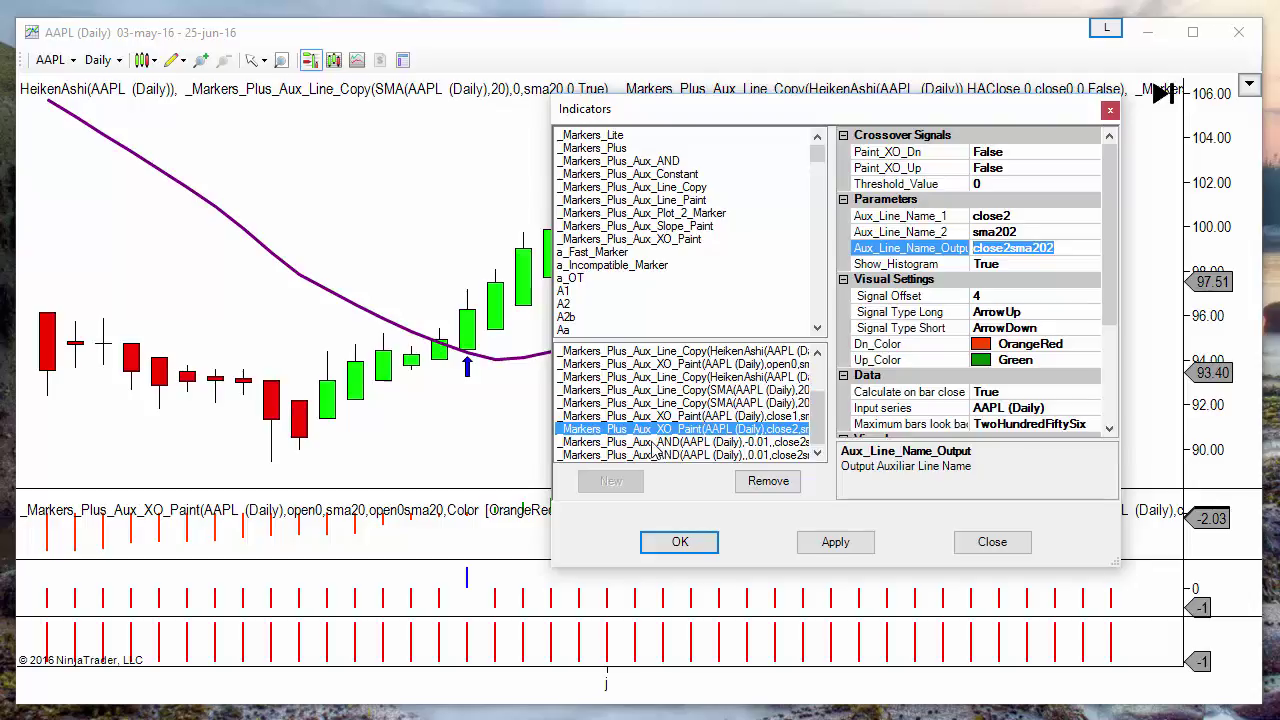
Compare the settings of the long and short _Markers_Plus_Aux_AND indicators, ending on the cond_long one
left_click(655, 443)
left_click(680, 455)
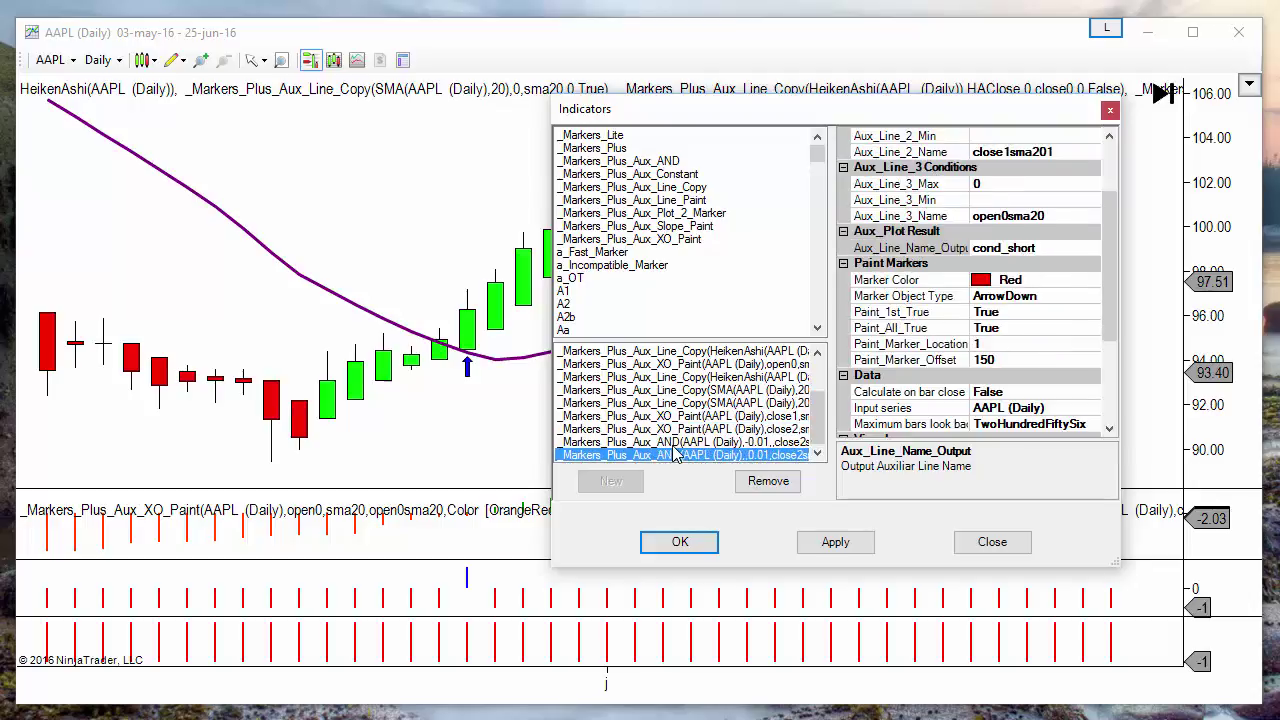
left_click(674, 445)
left_click(671, 459)
left_click(674, 443)
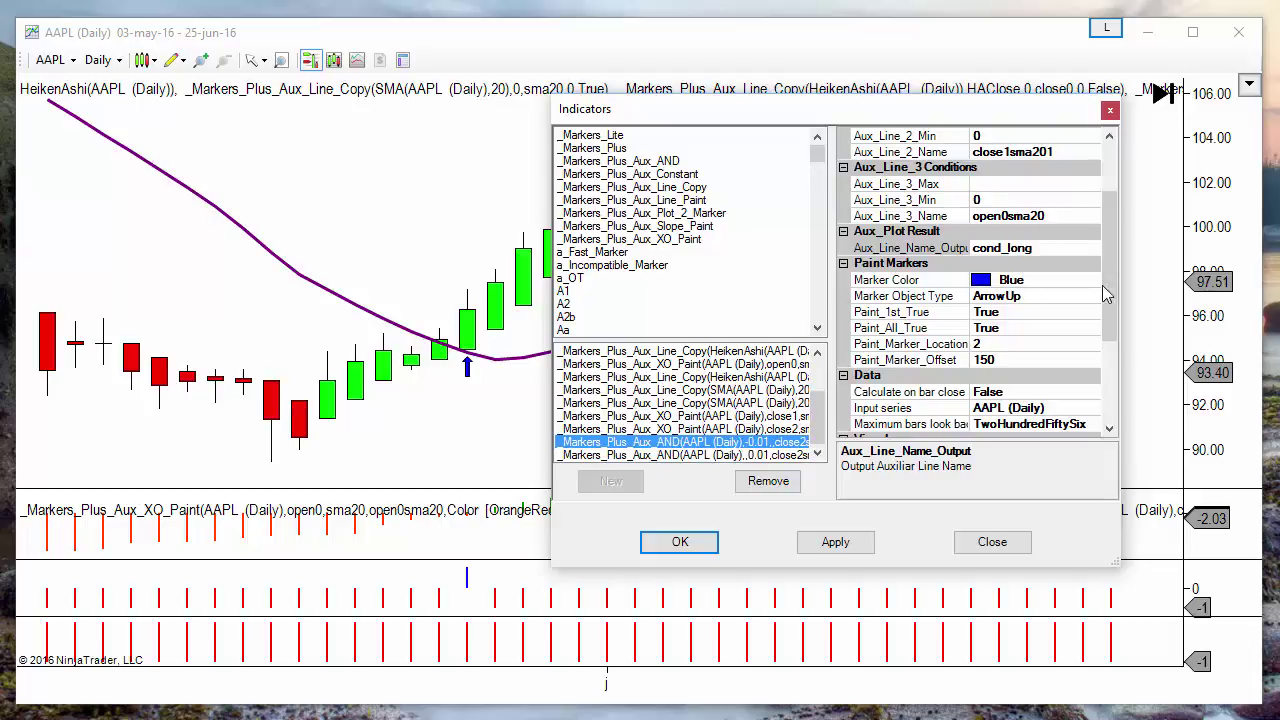
Examine the names and lower limits of auxiliary lines 3 and 2 in the cond_long AND indicator
scroll(1107, 313, "up", 2)
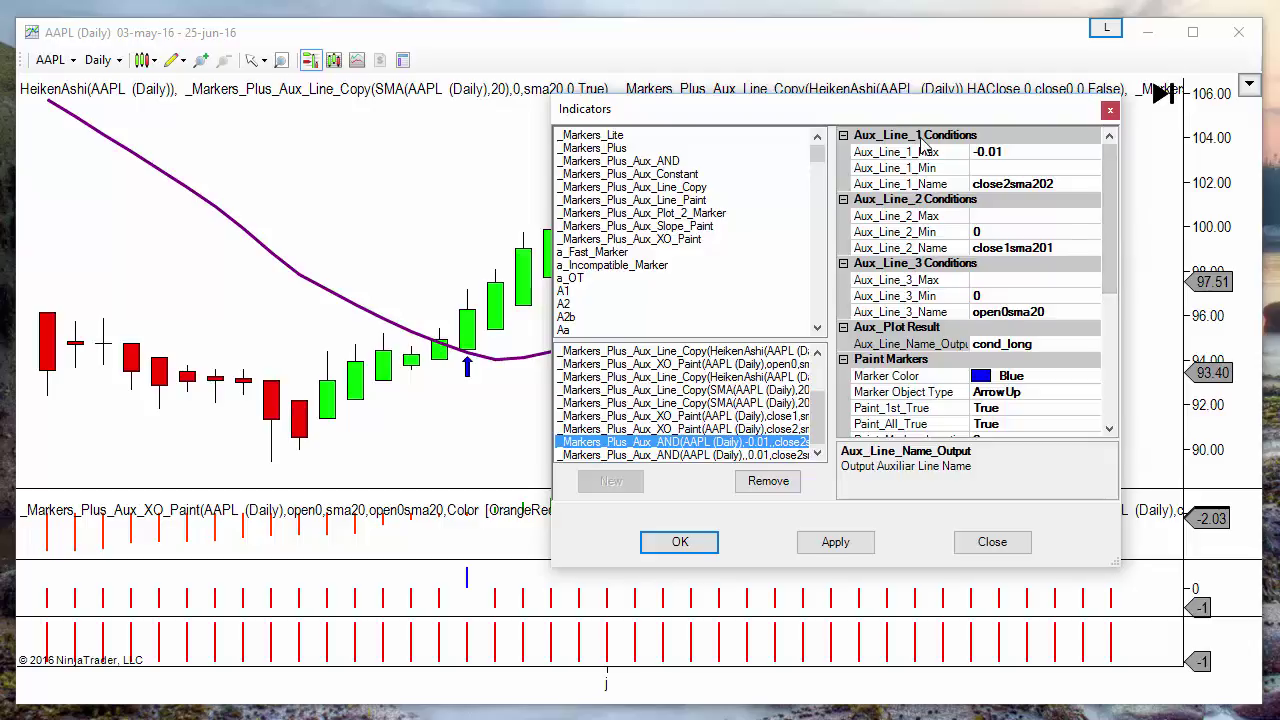
left_click_drag(887, 112, 897, 115)
left_click(1081, 314)
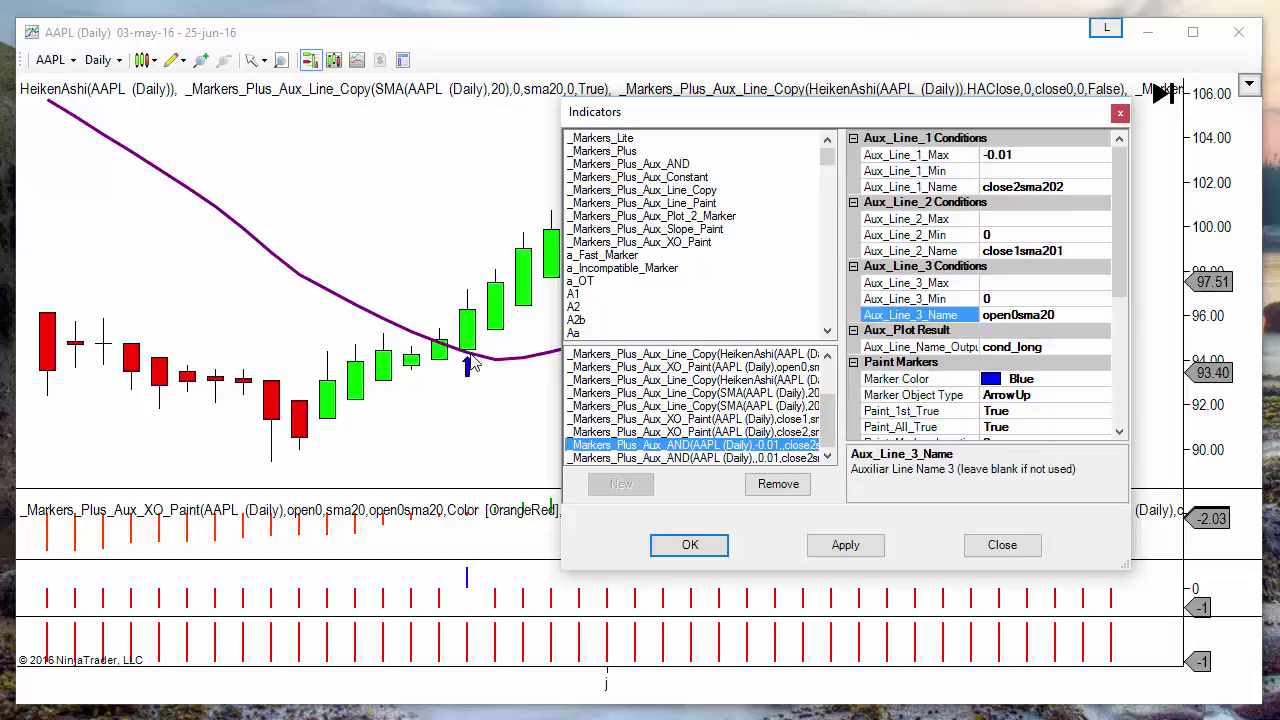
left_click(1007, 297)
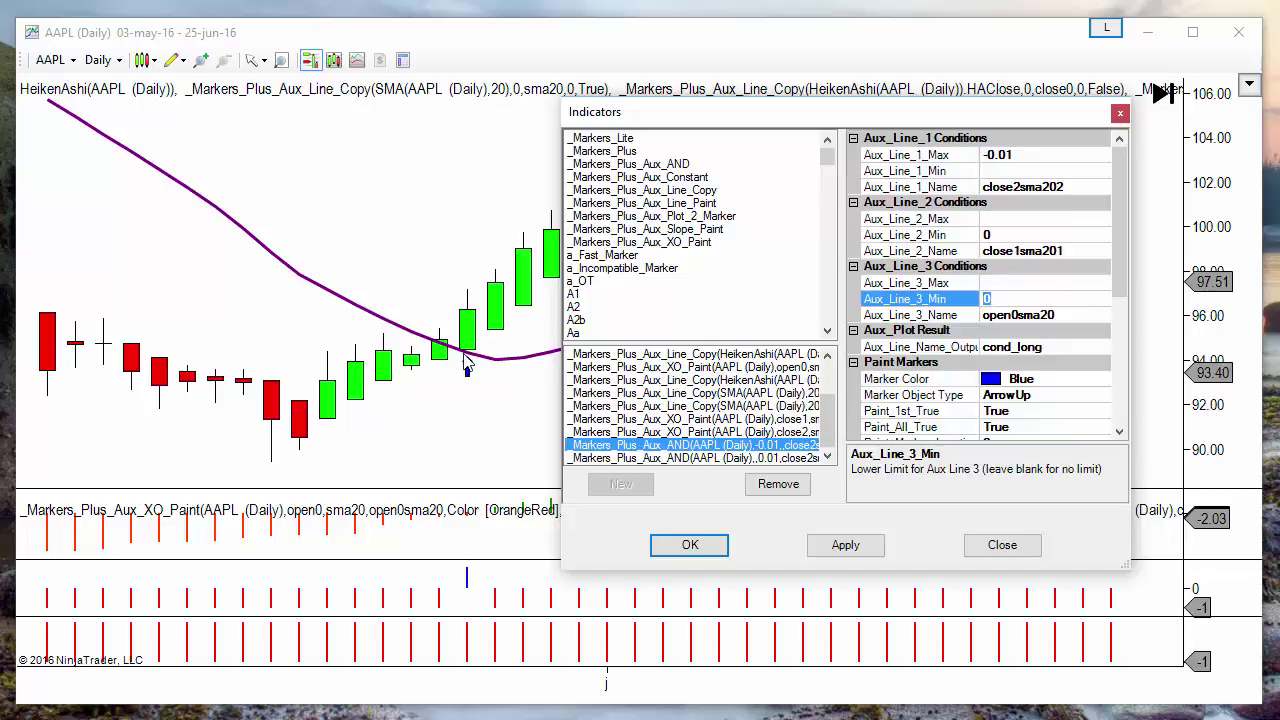
left_click(1025, 233)
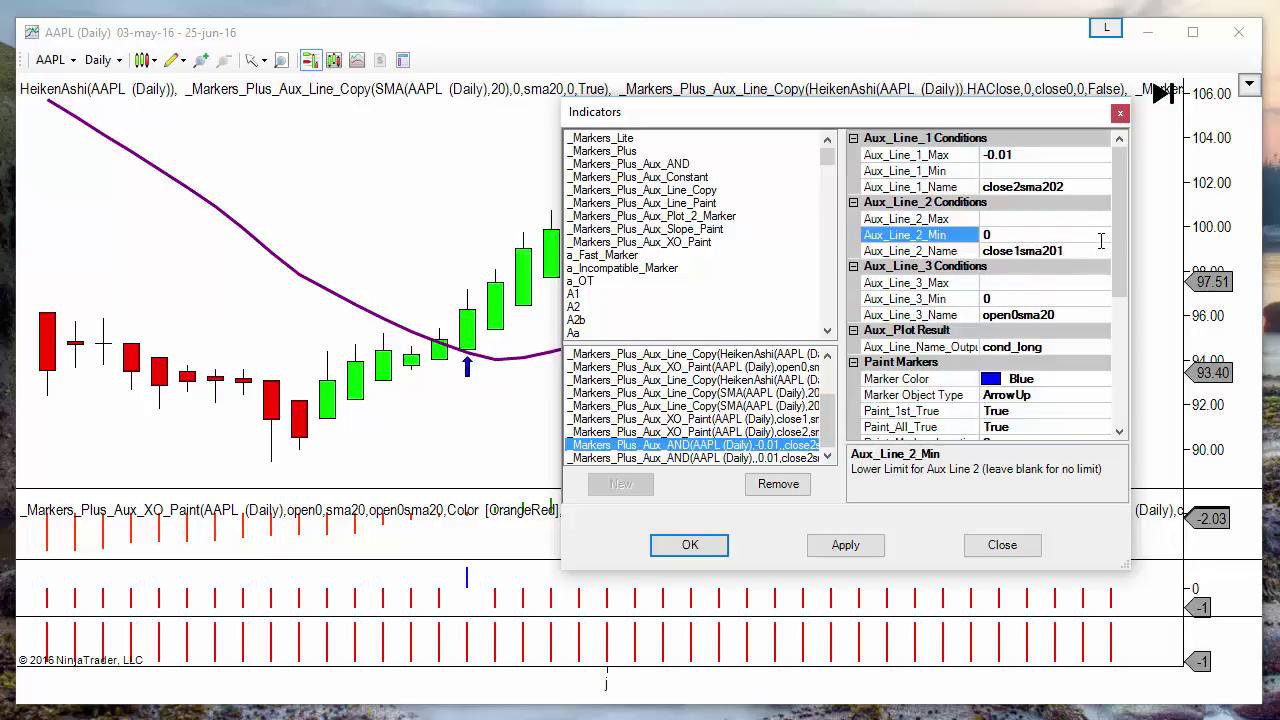
left_click(1082, 256)
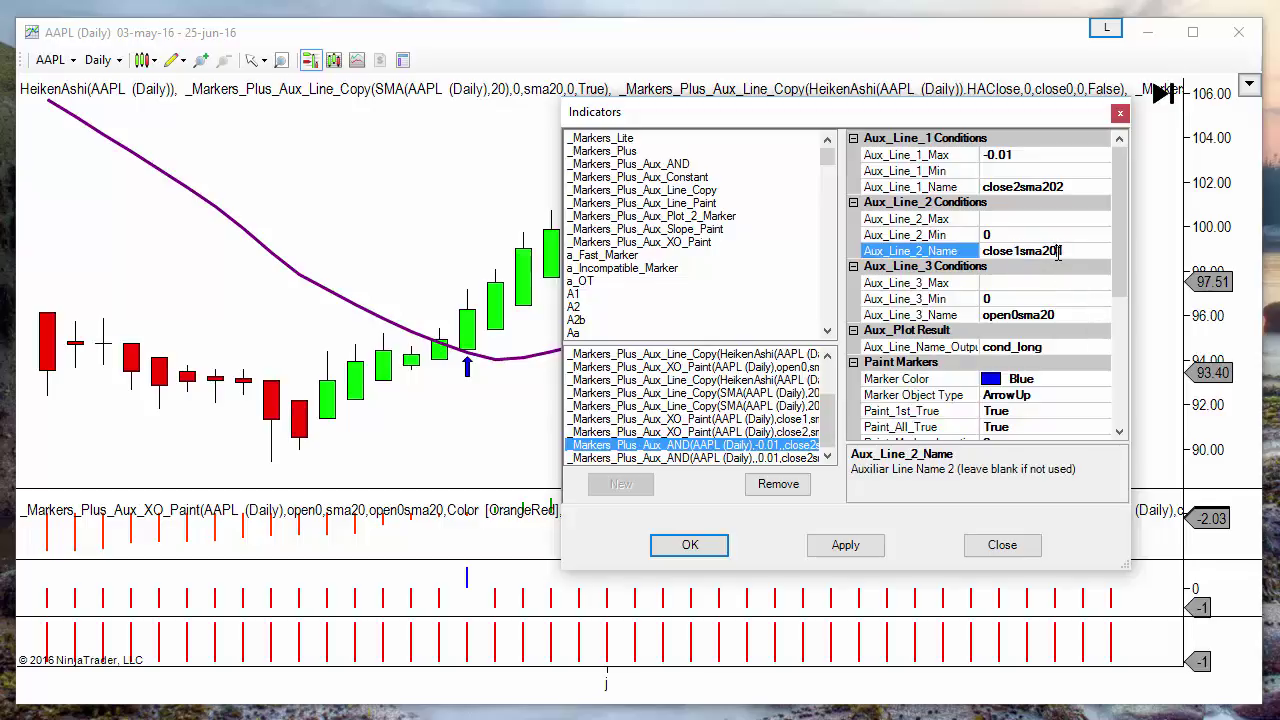
left_click(1003, 236)
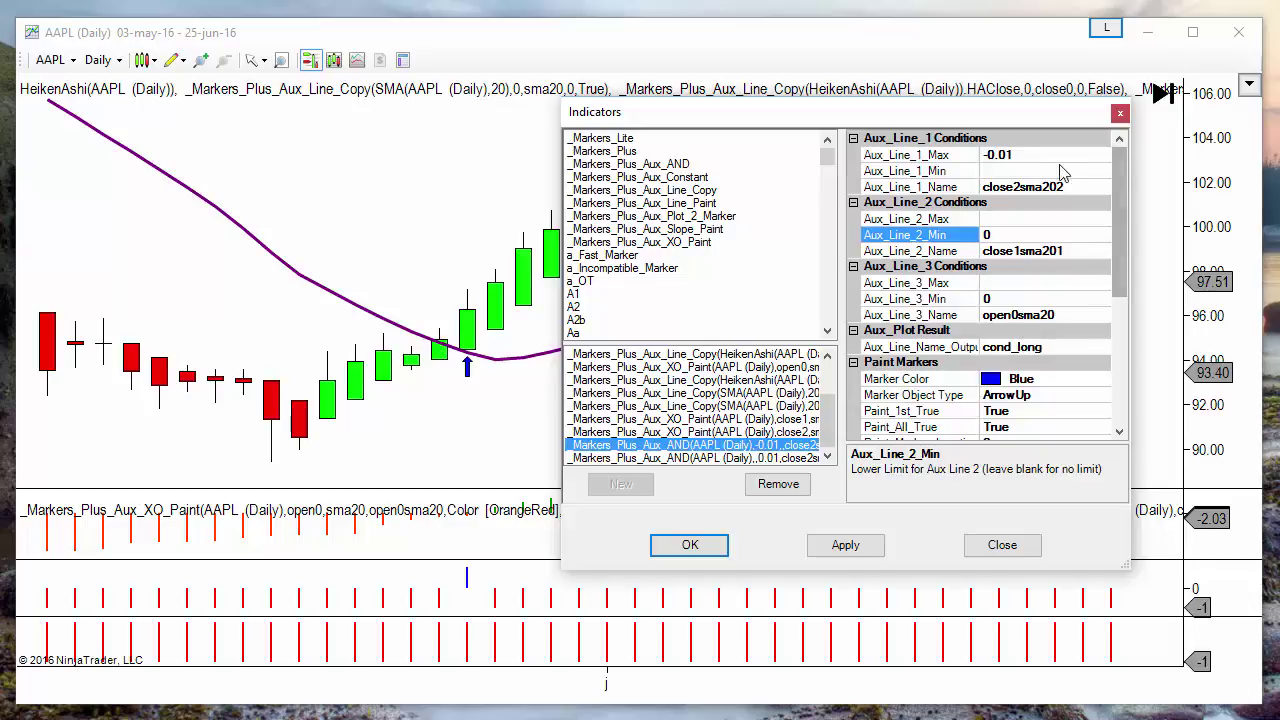
Check the upper and lower limits of auxiliary line 1 against the line 2 minimum in the cond_long AND indicator
left_click(1036, 172)
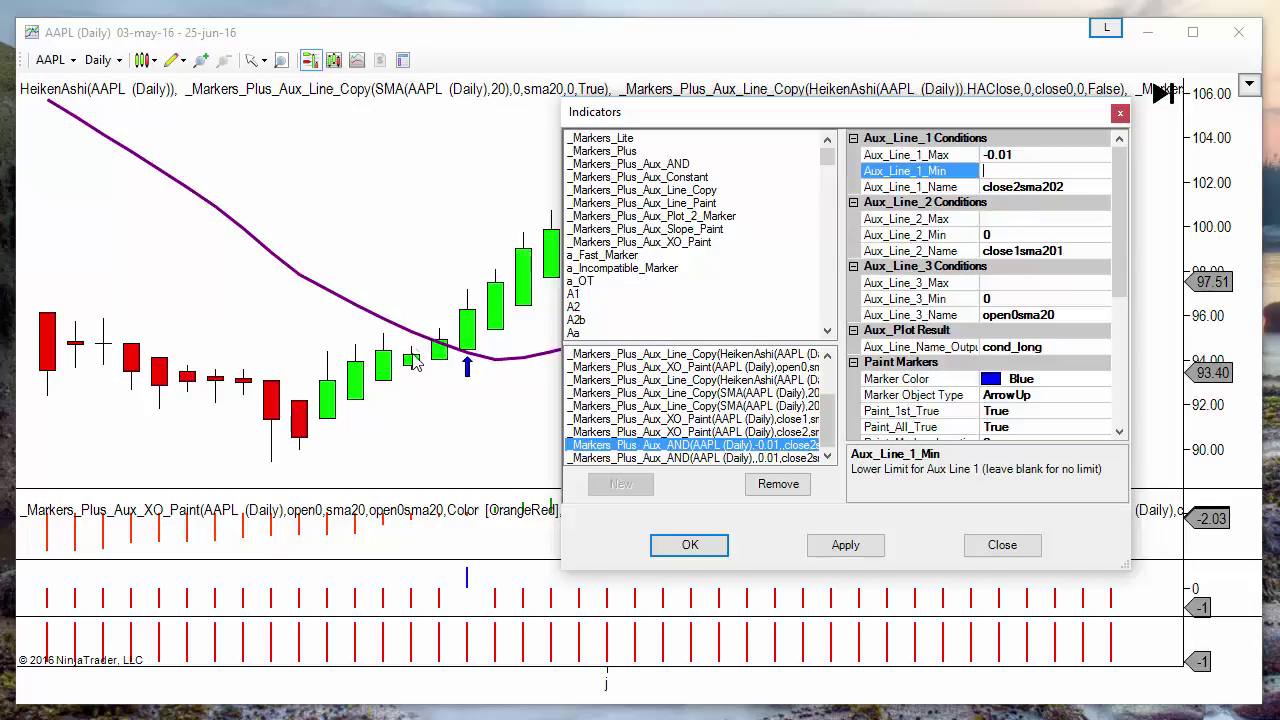
left_click(1014, 156)
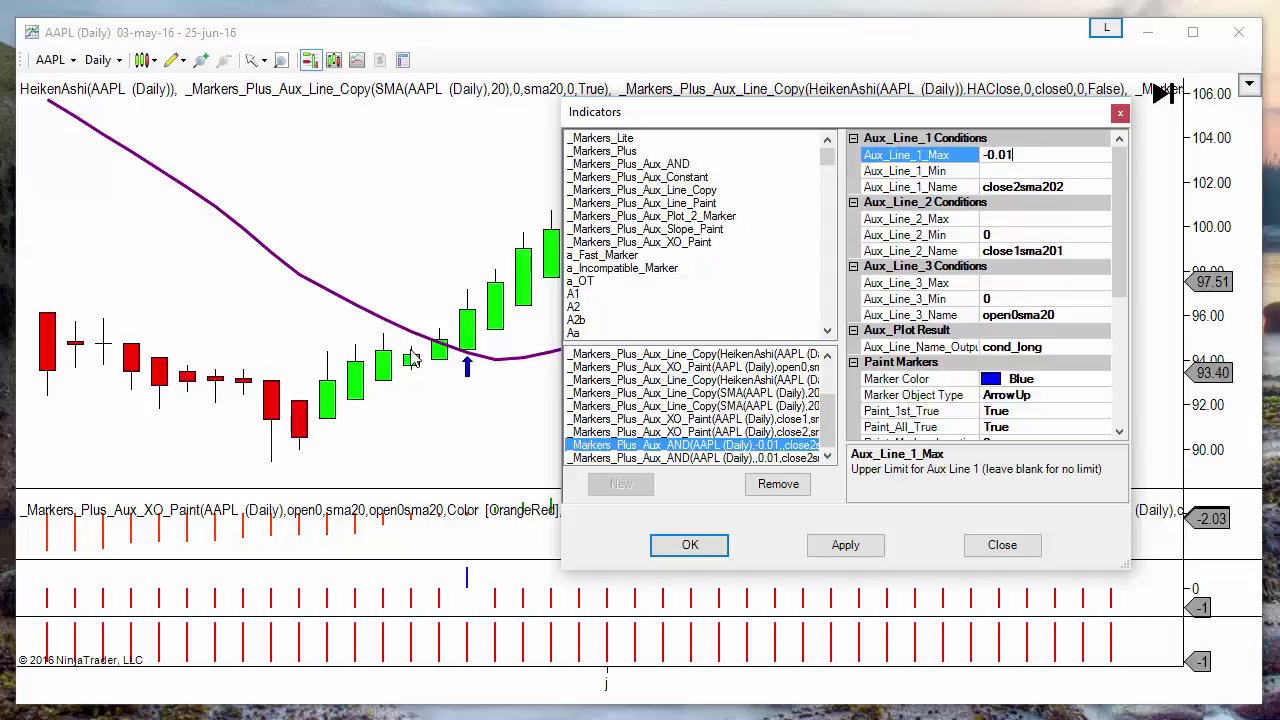
left_click(1021, 172)
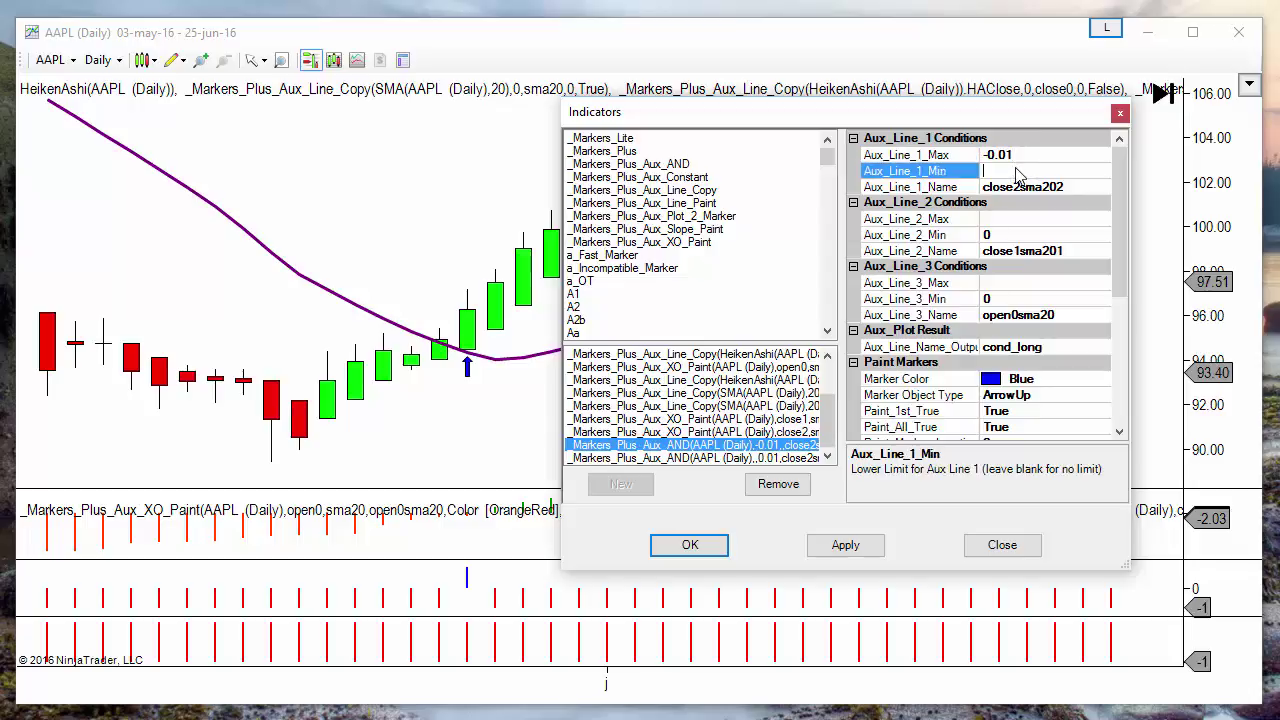
left_click(1021, 234)
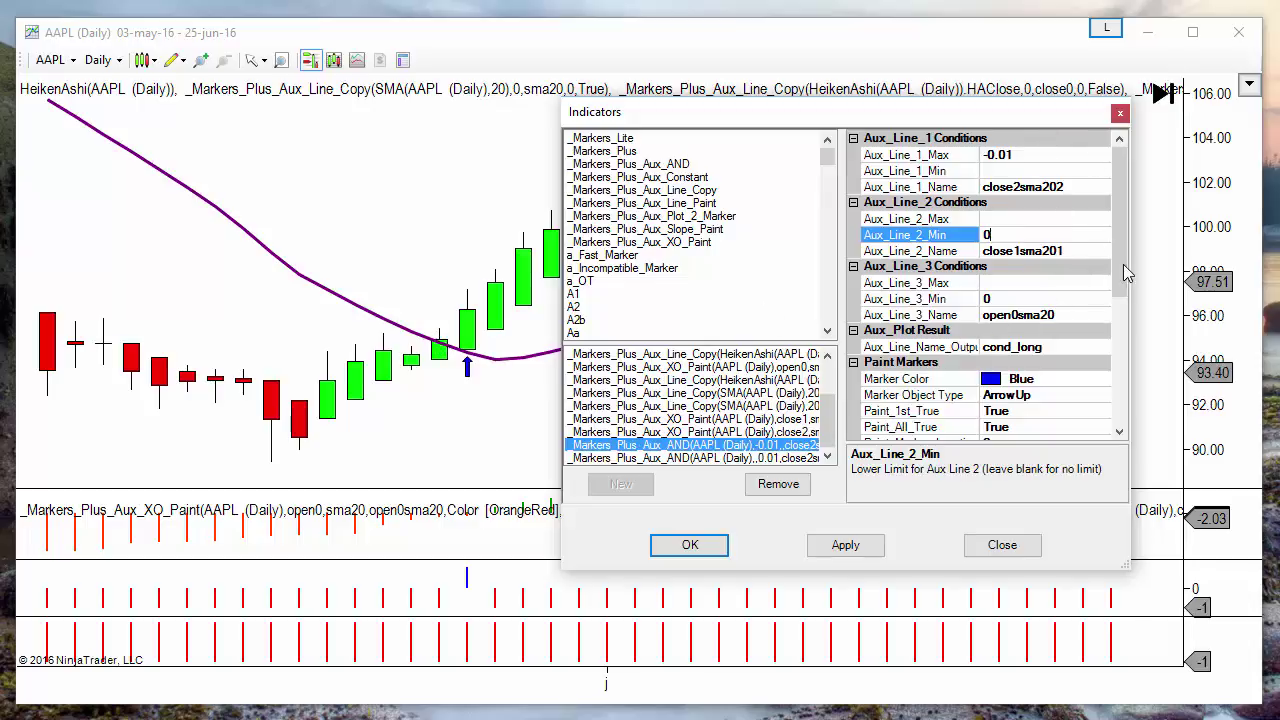
Review the first-true painting option and marker object type of the cond_long AND indicator, then close the indicator settings
scroll(1124, 274, "down", 2)
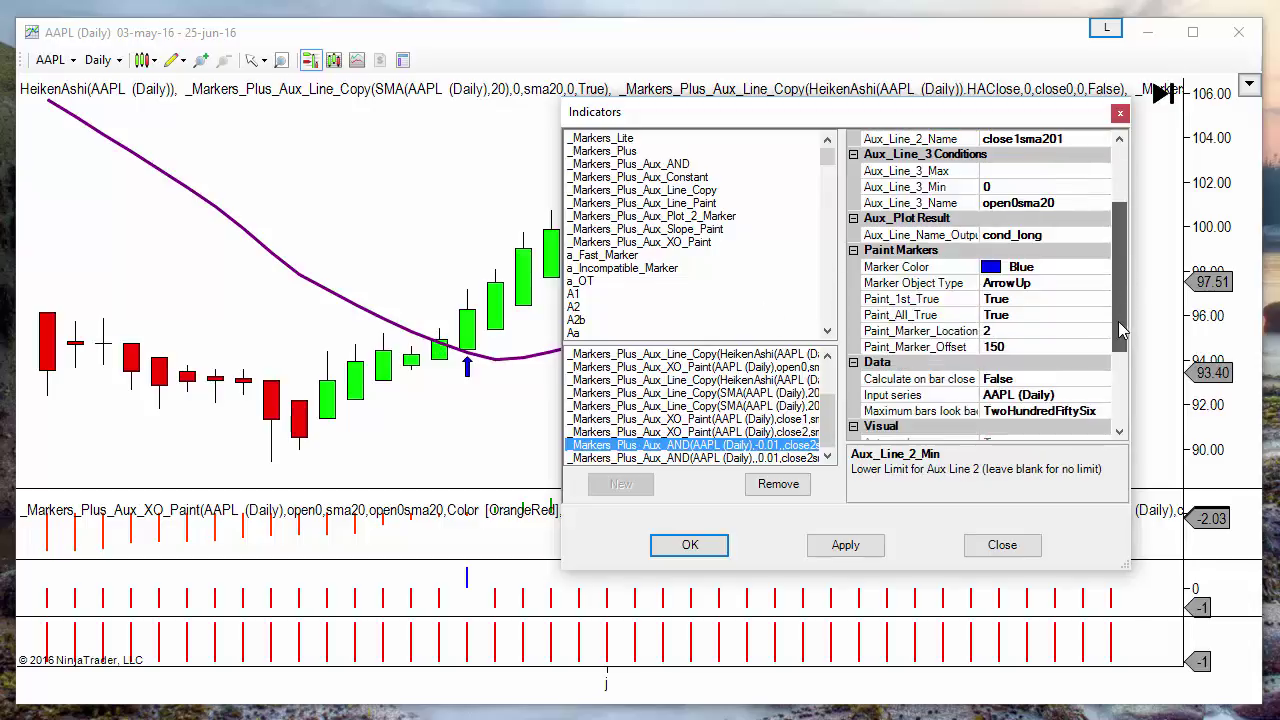
left_click(1035, 300)
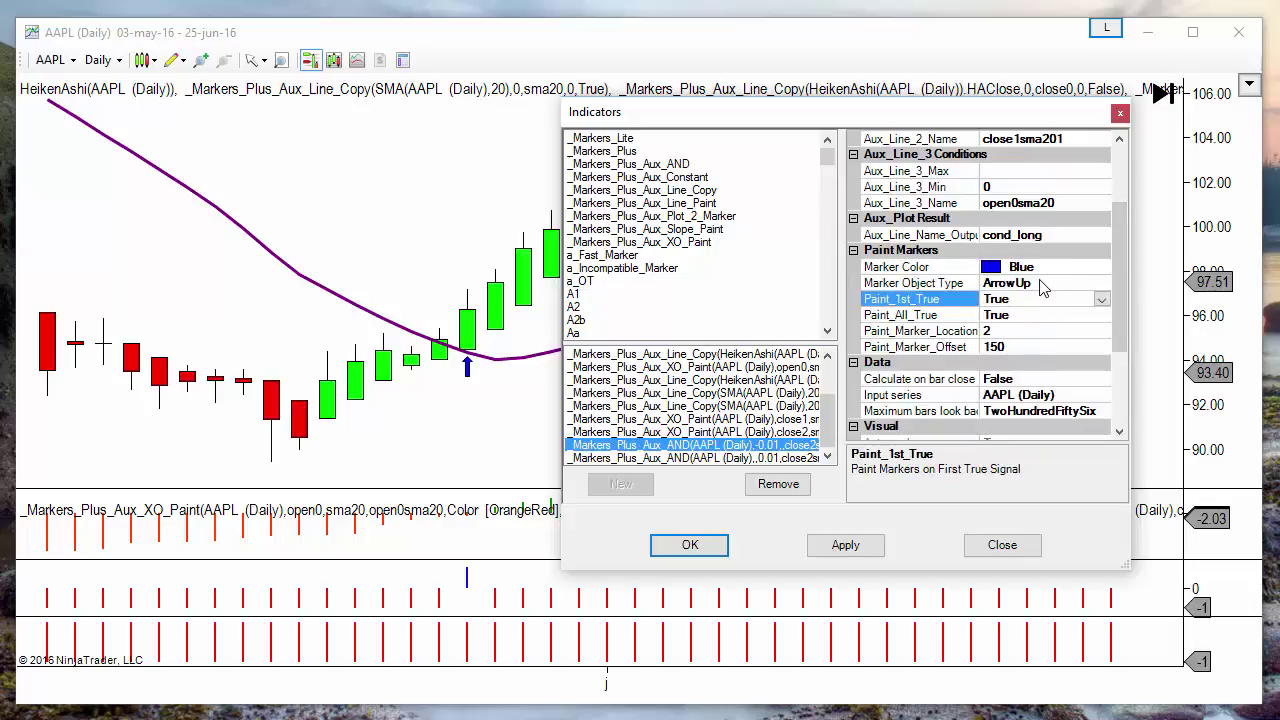
left_click(1040, 284)
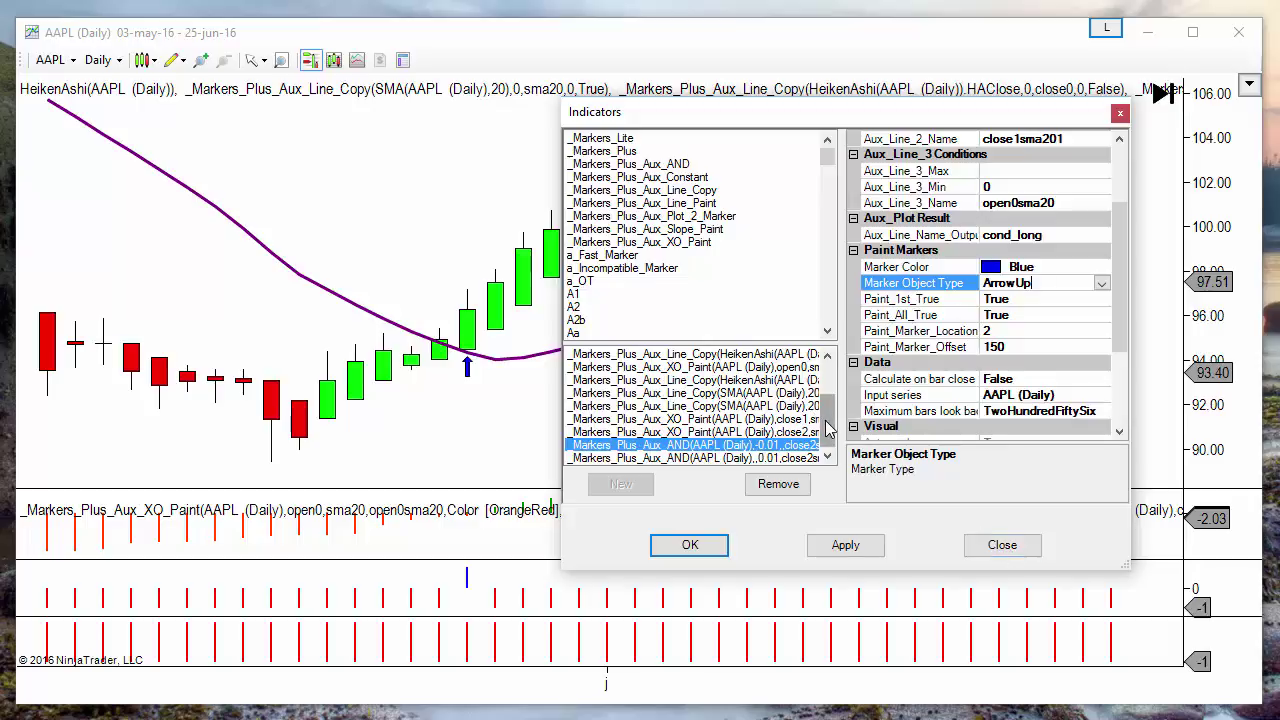
left_click(1002, 545)
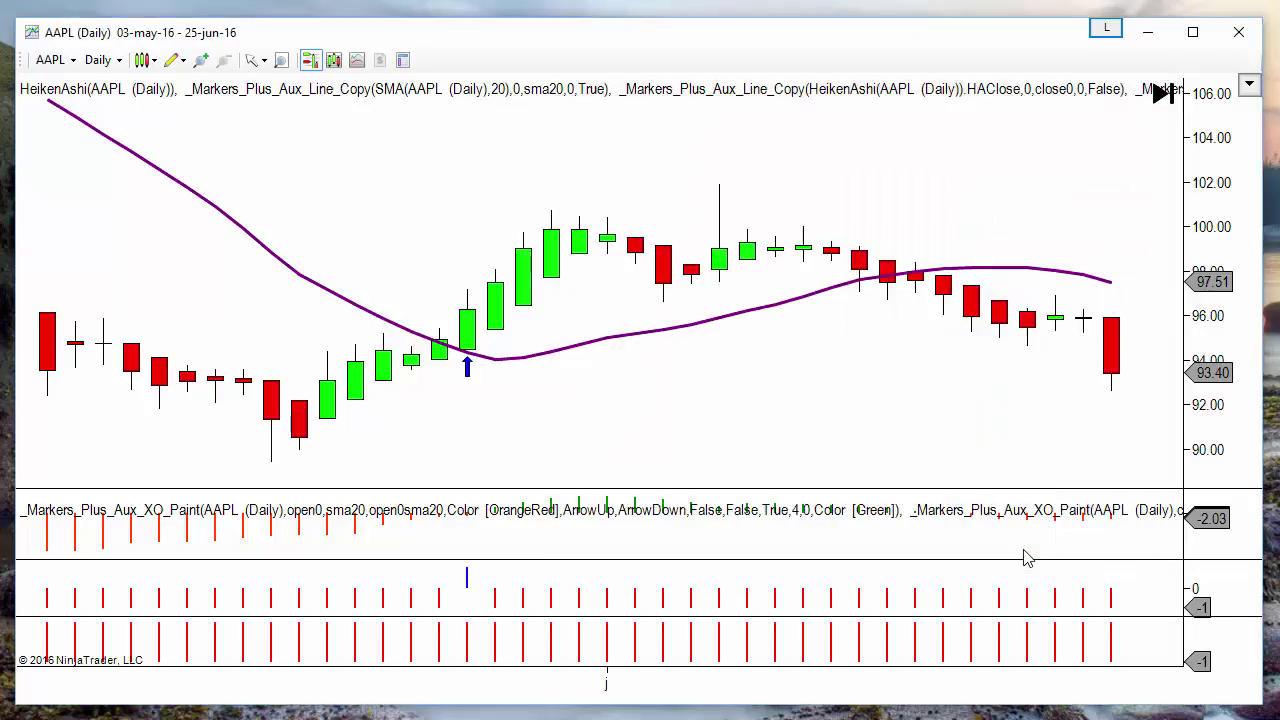